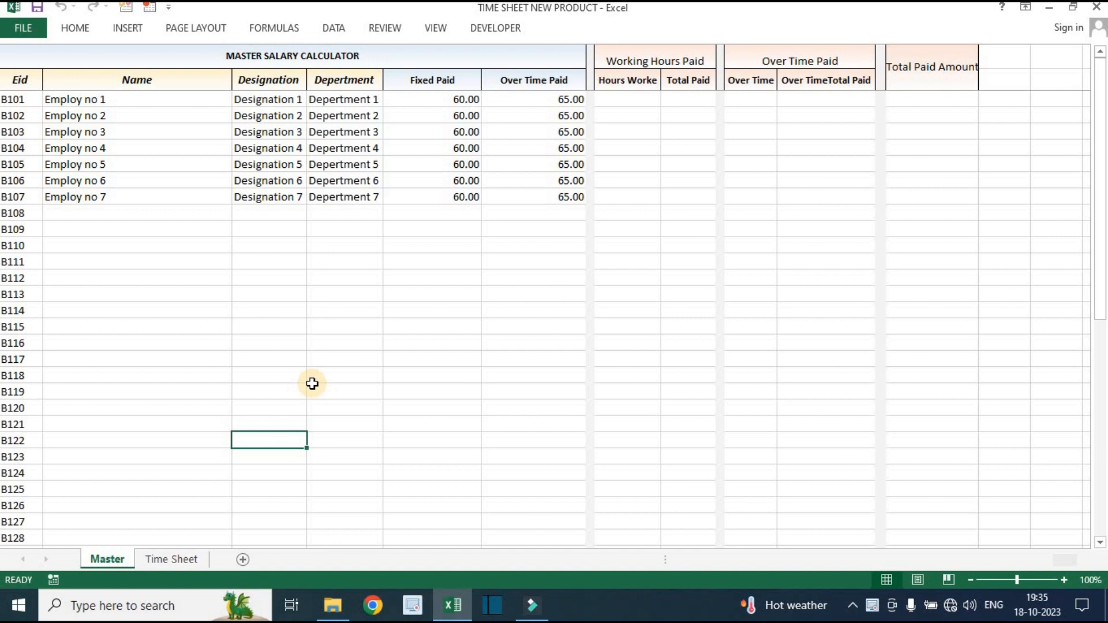
- Compare the Time Sheet and Master worksheets, ending on the Master sheet
click(169, 558)
click(111, 562)
click(172, 557)
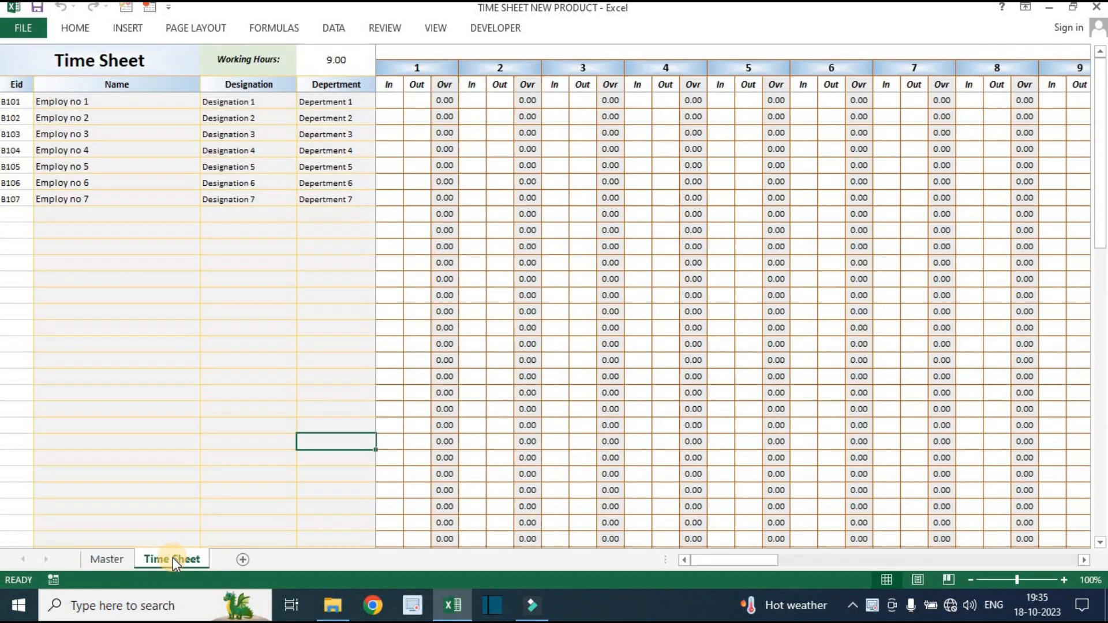
click(84, 557)
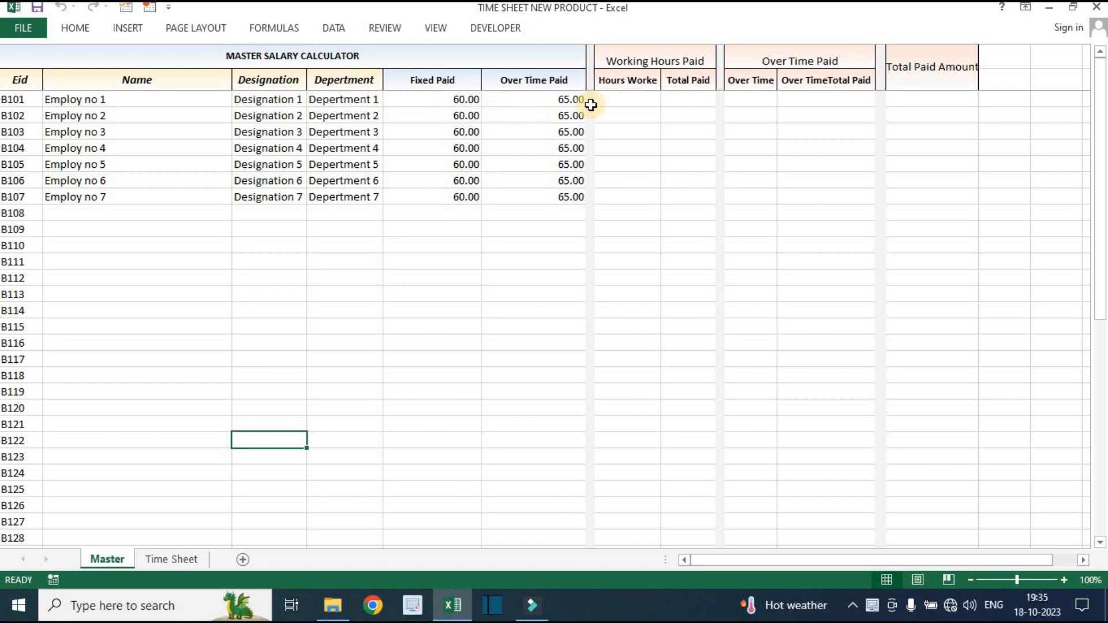
- Examine the Eid, Name, Designation, Depertment, Fixed Paid and Over Time Paid columns of the Master salary calculator
drag(613, 98, 632, 115)
drag(23, 93, 23, 309)
click(90, 265)
click(173, 97)
click(265, 84)
drag(338, 80, 349, 219)
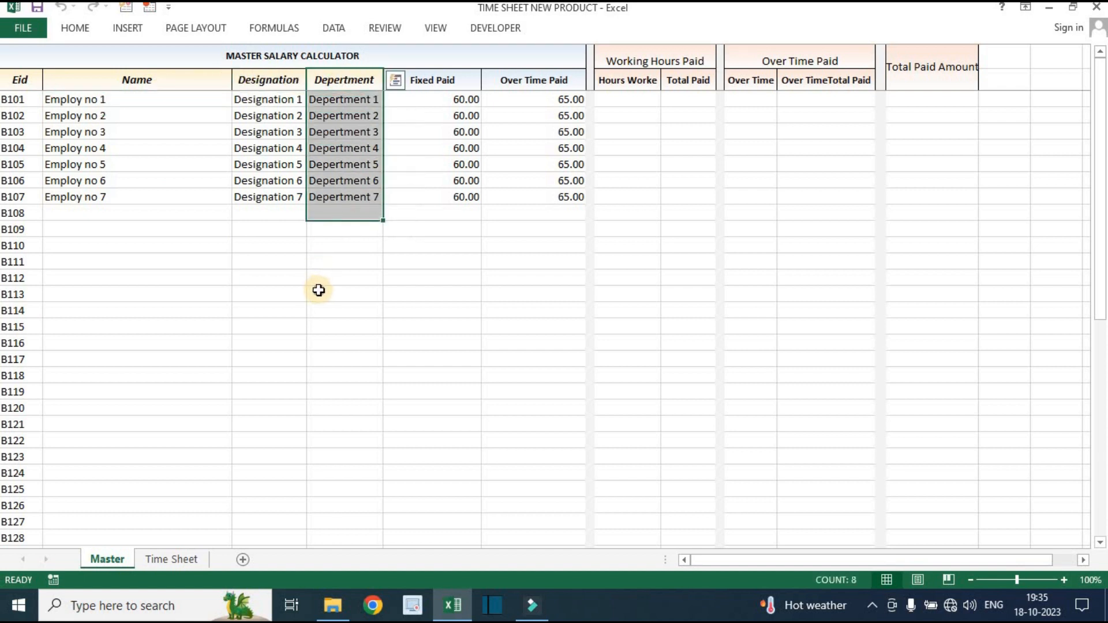
click(319, 290)
drag(269, 80, 270, 232)
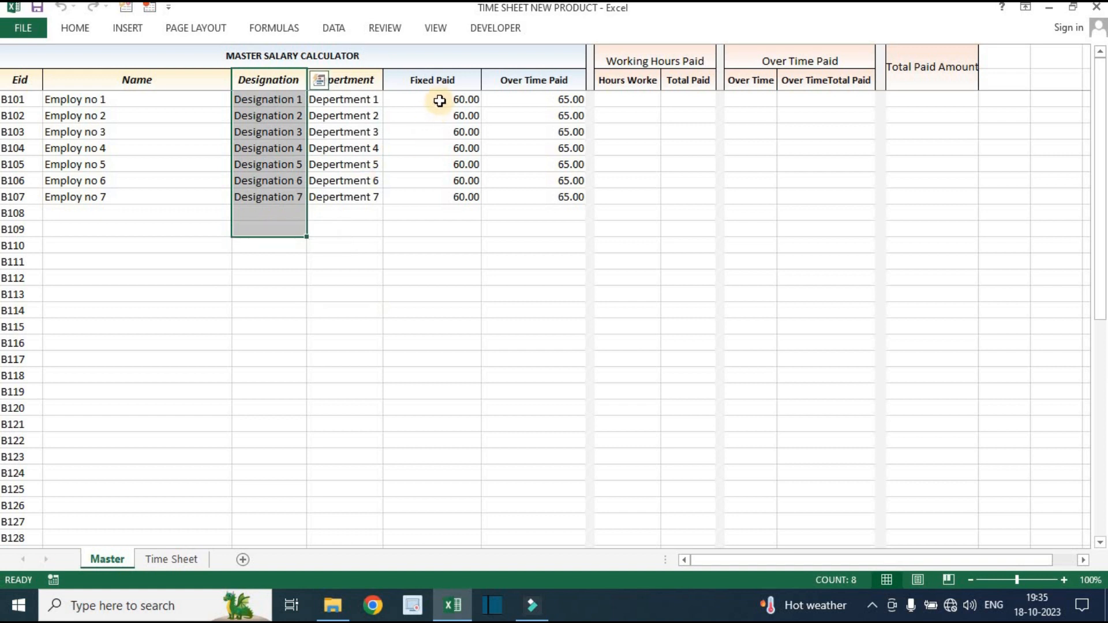
drag(441, 97, 446, 214)
click(449, 132)
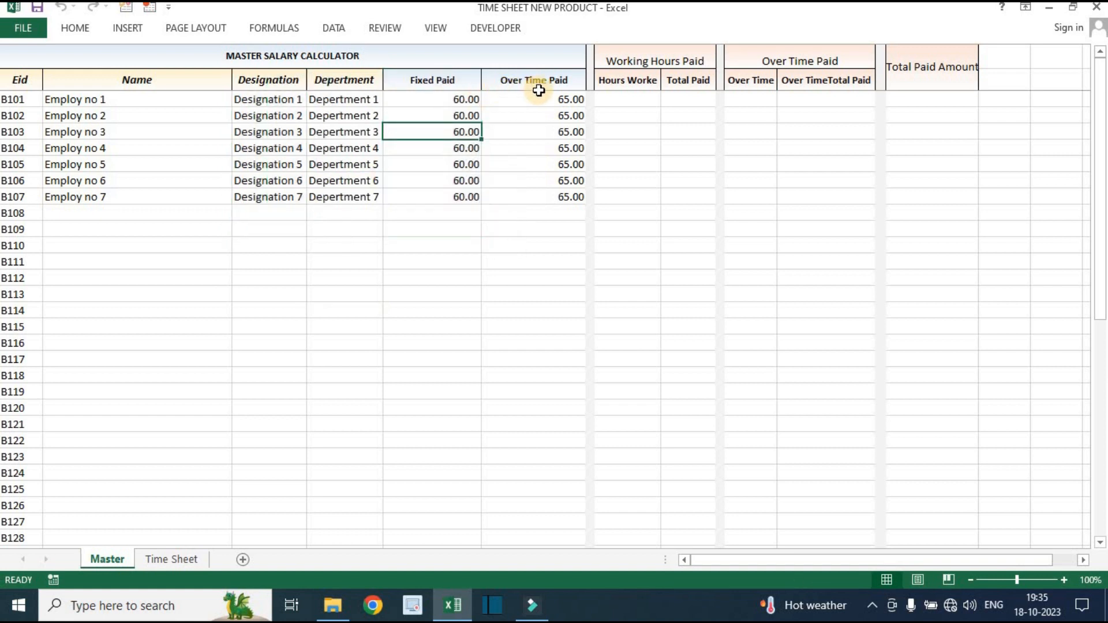
drag(535, 81, 540, 215)
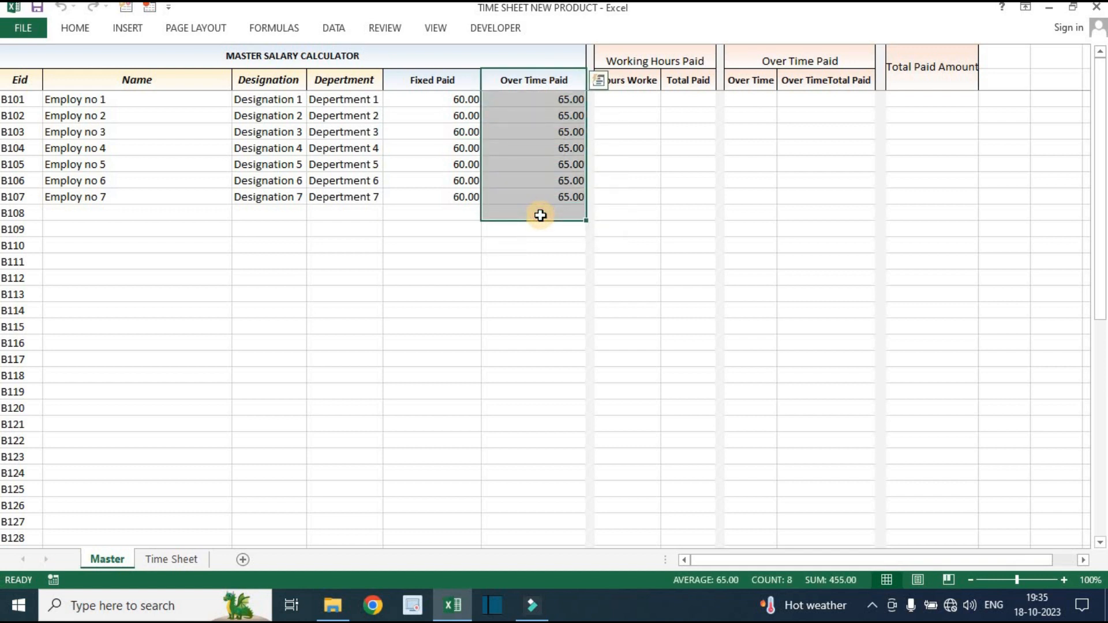
click(555, 97)
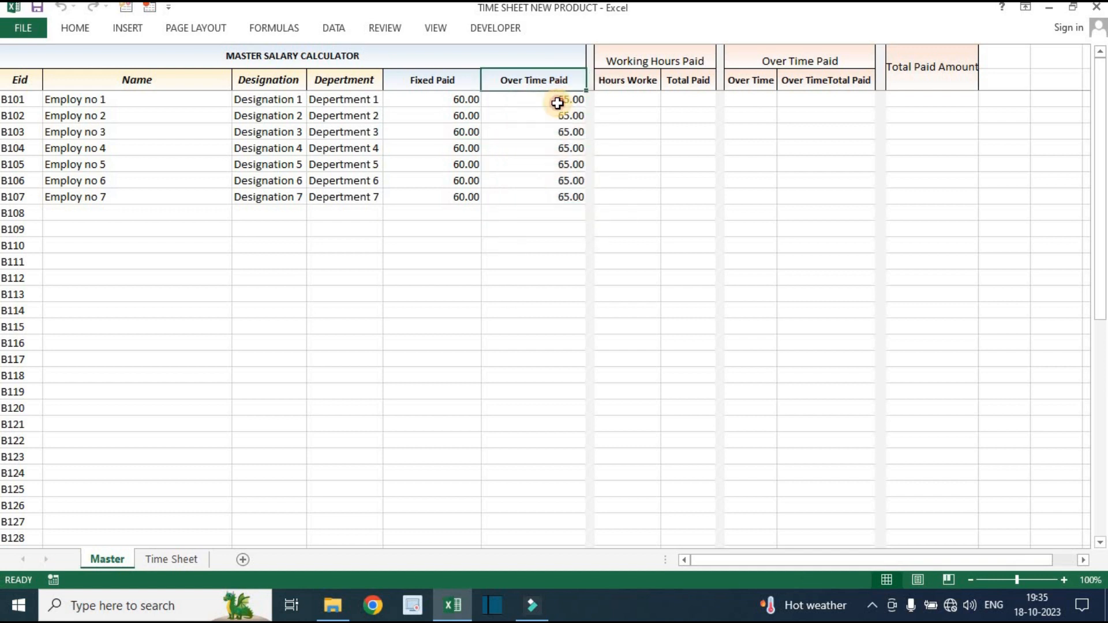
- Examine the Working Hours Paid, Over Time Paid and Total Paid Amount result columns on the Master sheet
click(625, 69)
drag(625, 69, 663, 222)
click(626, 86)
click(628, 96)
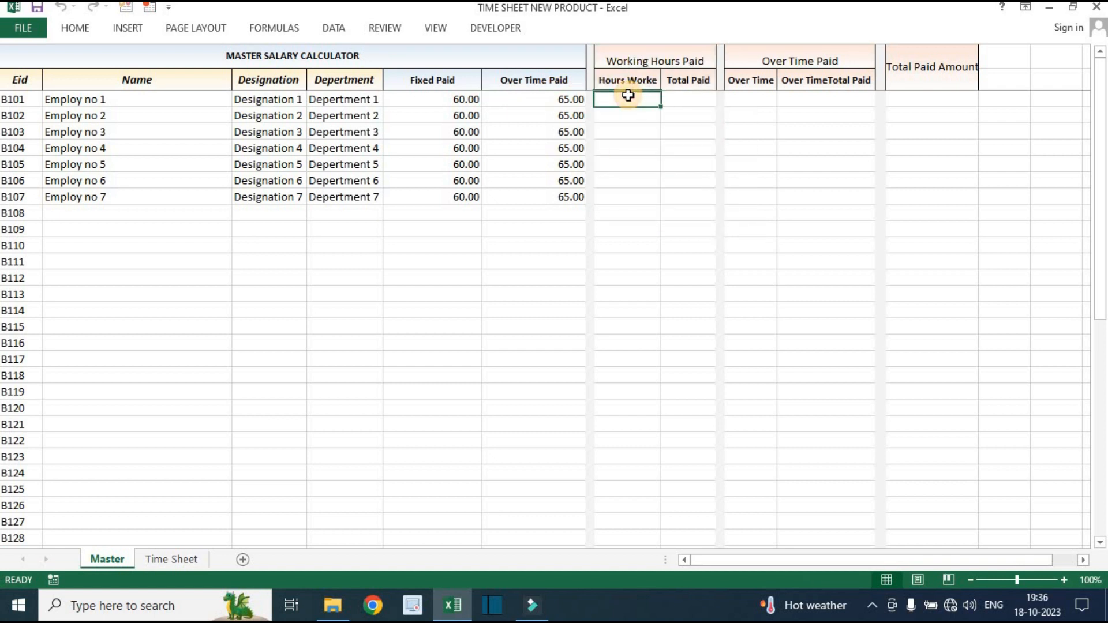
click(680, 95)
click(751, 95)
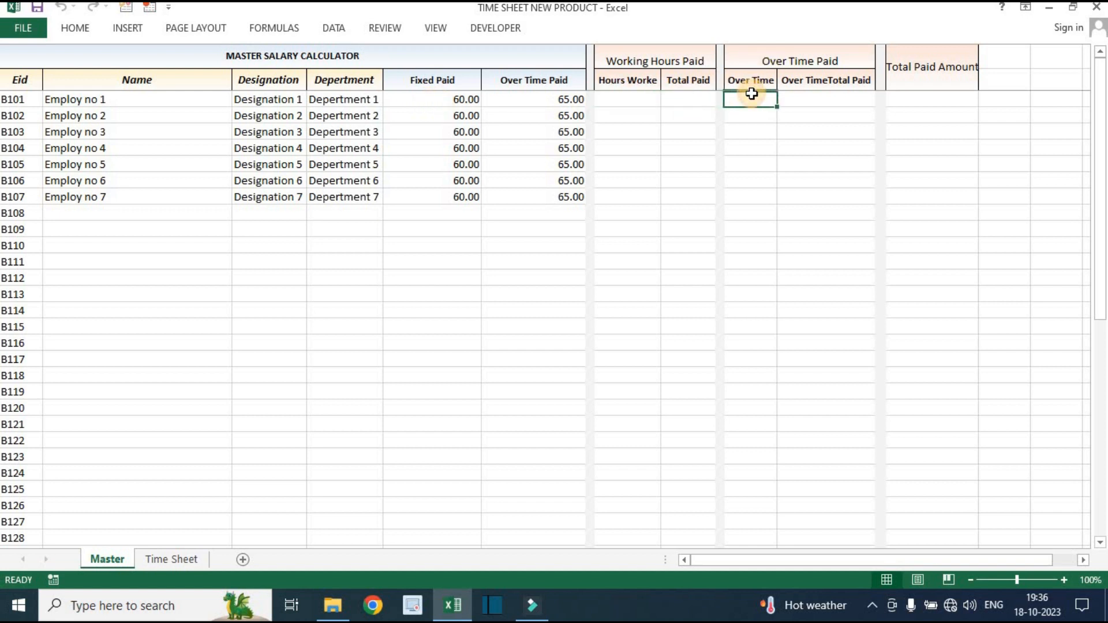
click(815, 94)
click(922, 97)
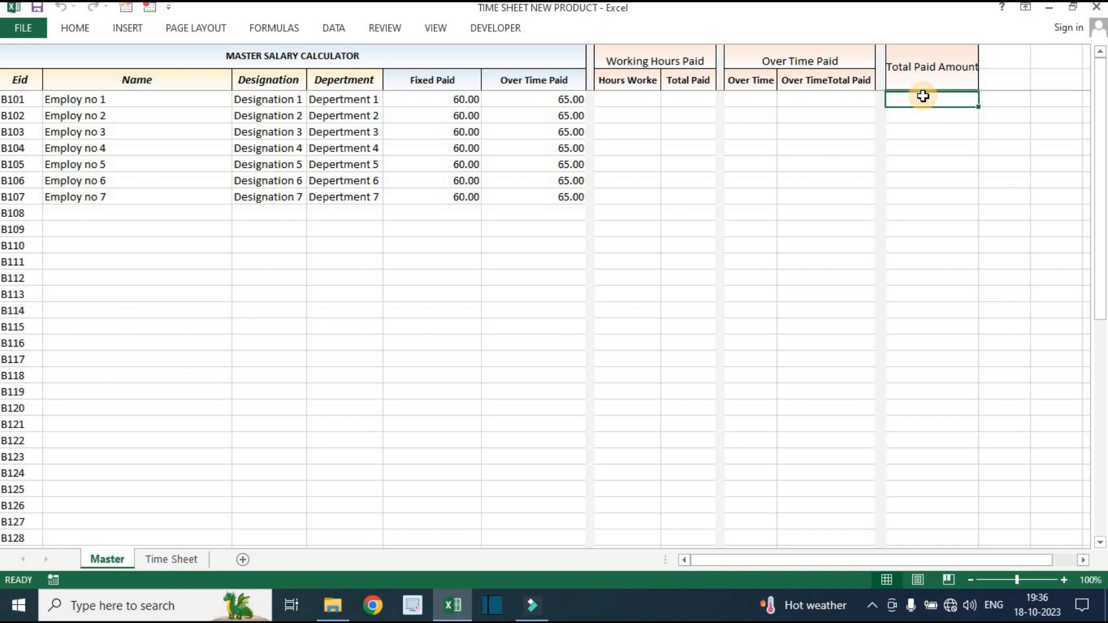
- Look through the prefilled employee IDs on the Master sheet down to the end of the list
click(332, 227)
scroll(335, 225, down, 8)
scroll(335, 225, down, 4)
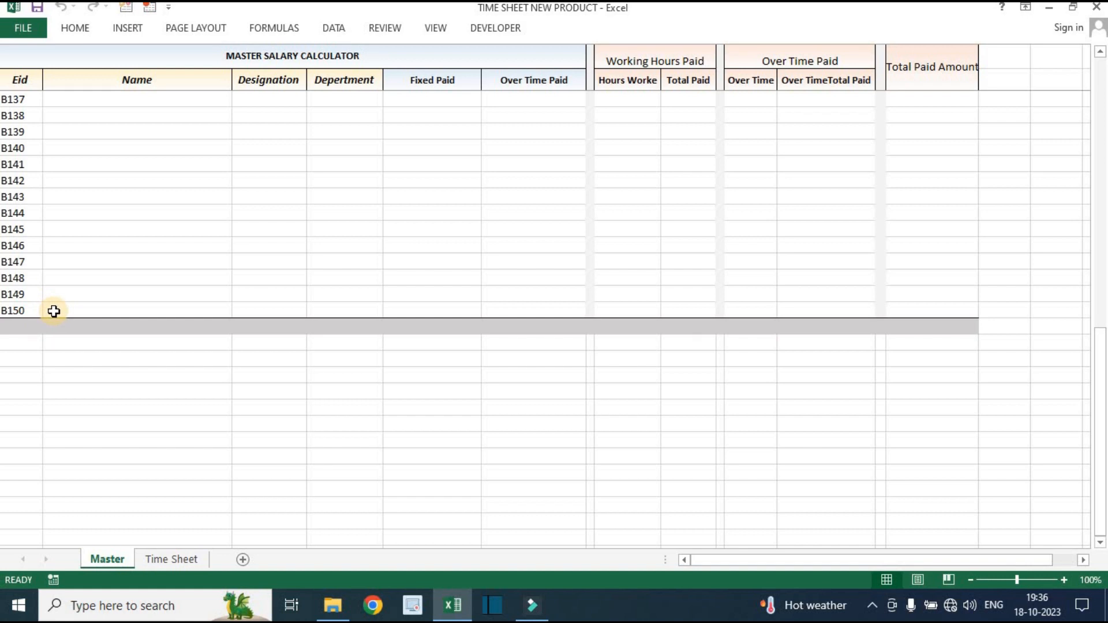
scroll(54, 311, up, 12)
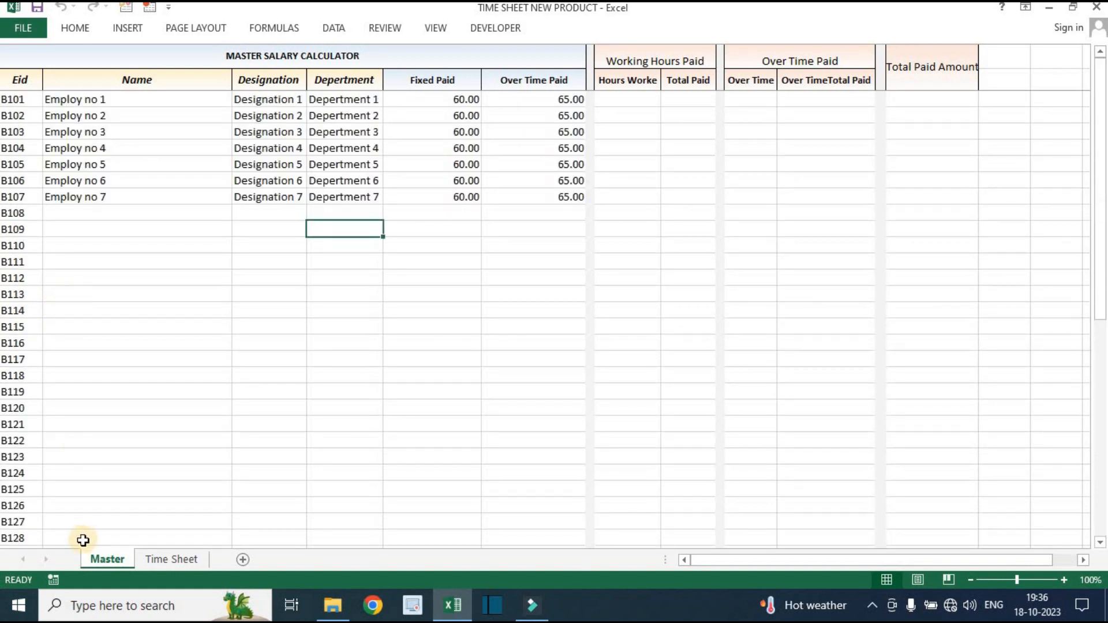
- Examine the Eid, Name, Designation and Department columns on the Time Sheet worksheet against the Master sheet
click(182, 561)
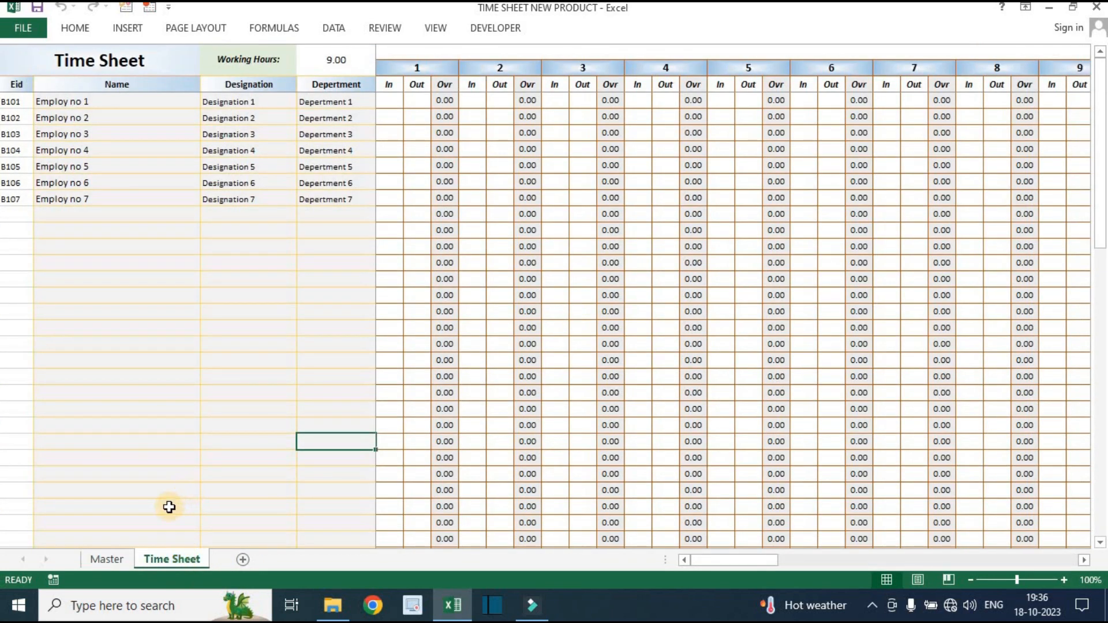
click(109, 559)
click(166, 561)
click(136, 421)
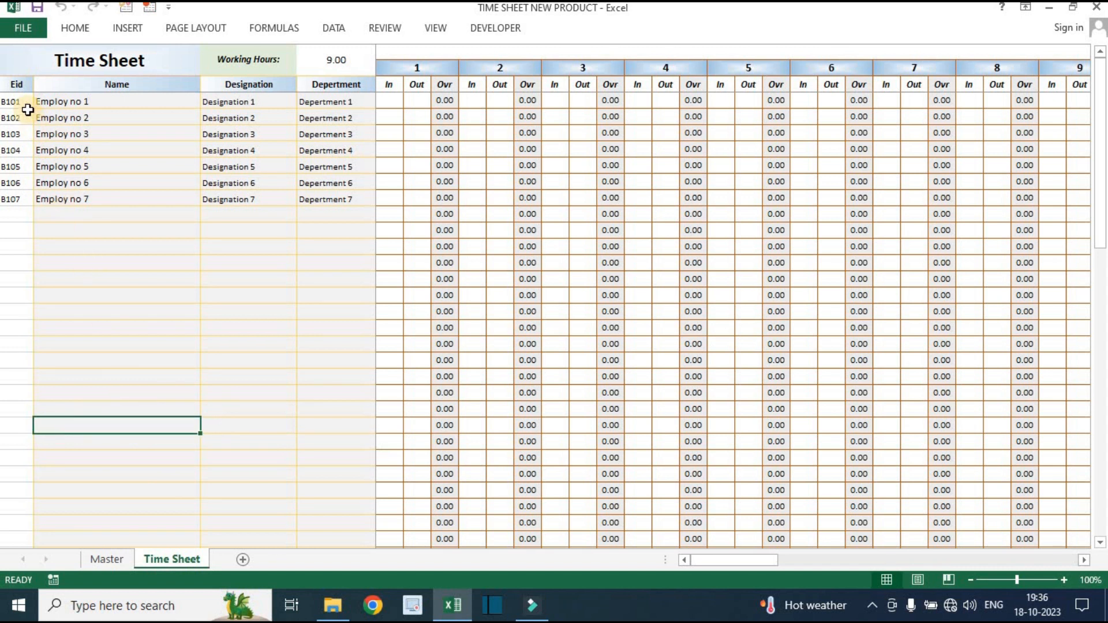
drag(19, 87, 47, 232)
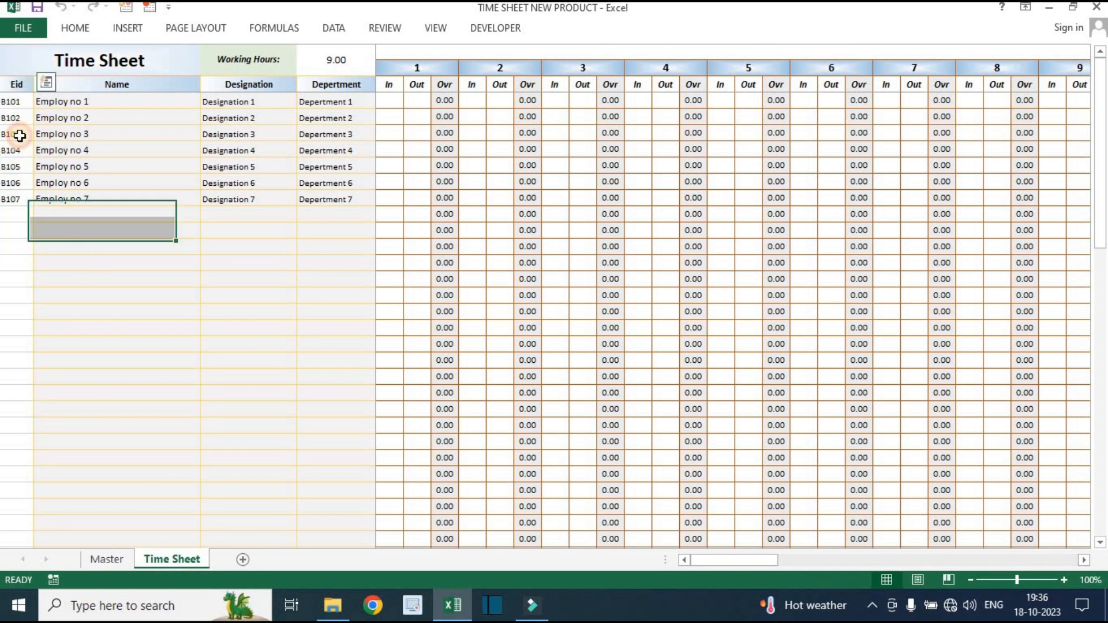
click(14, 103)
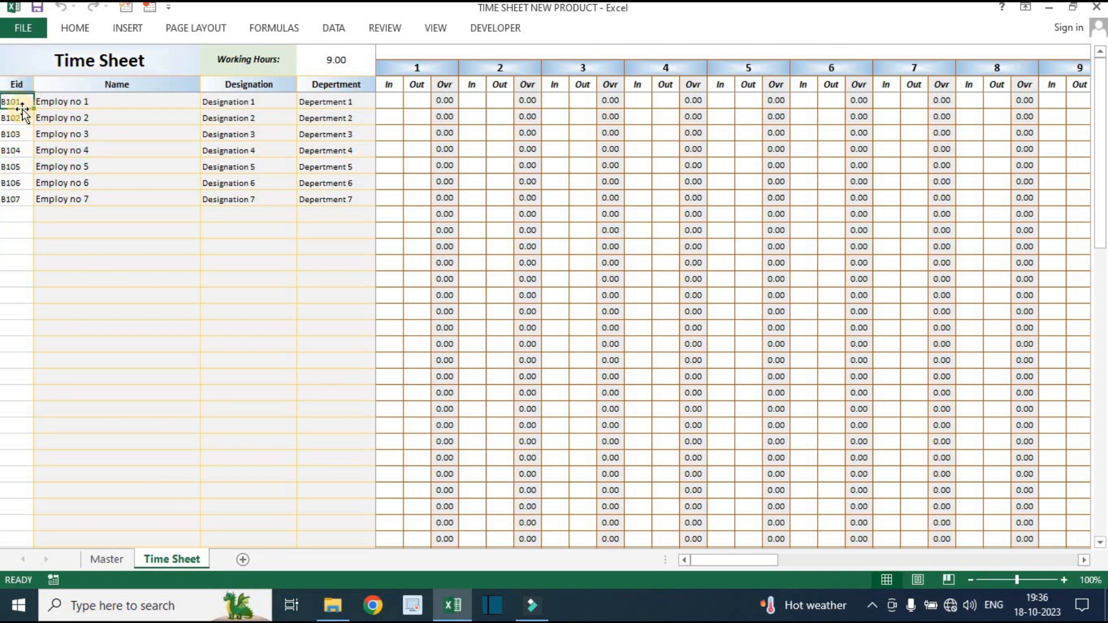
click(110, 99)
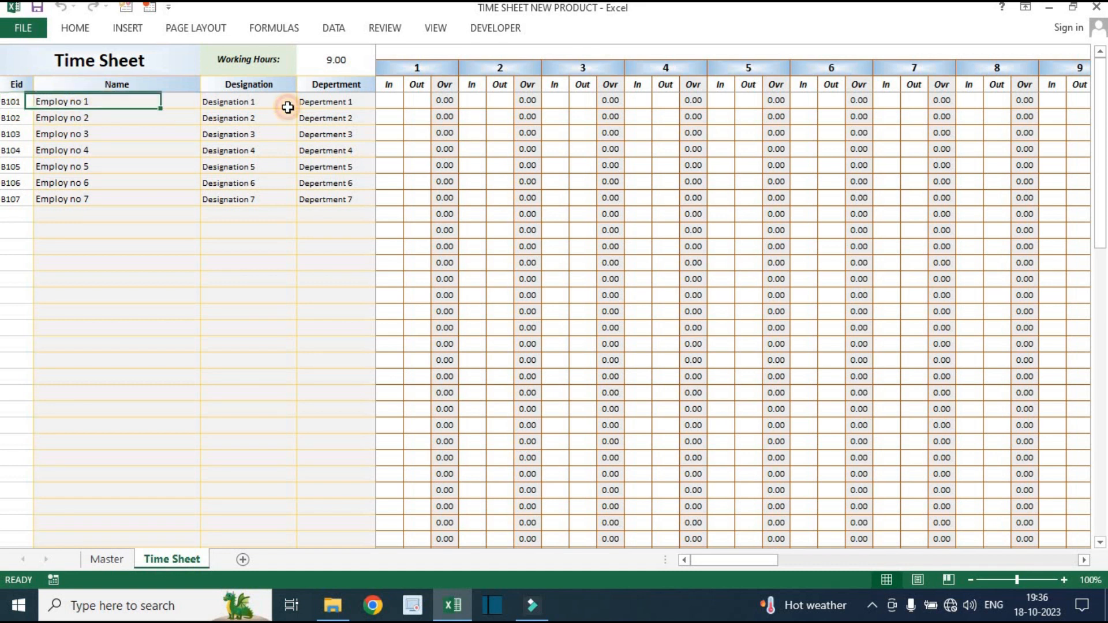
click(326, 100)
drag(106, 100, 314, 234)
click(306, 275)
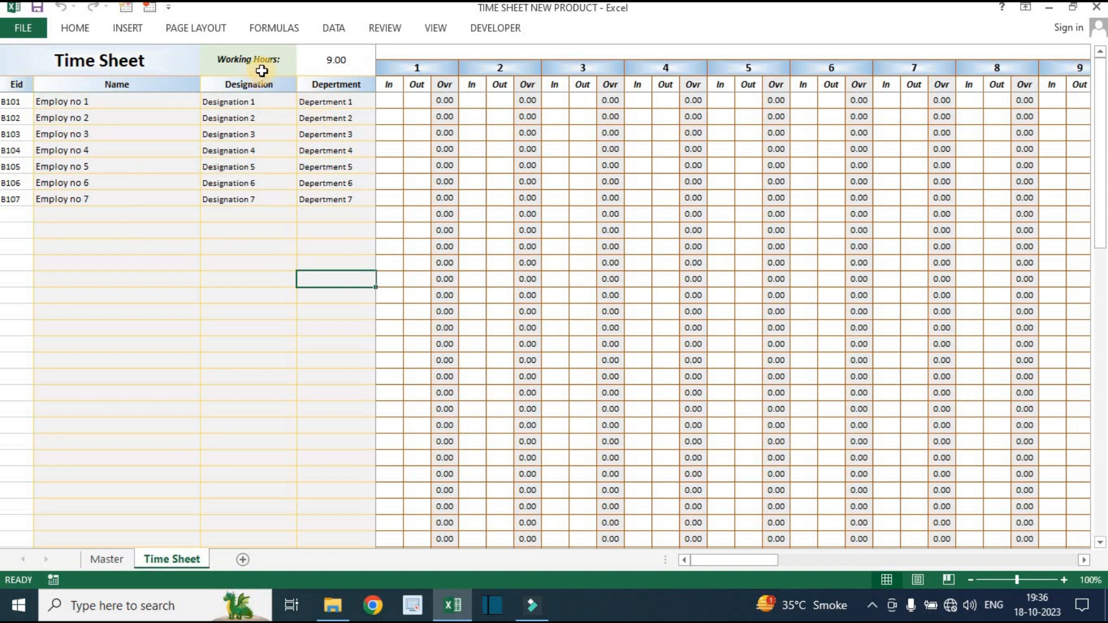
- Inspect the Working Hours setting and the day 1 In and Ovr cells of the first employee
click(348, 61)
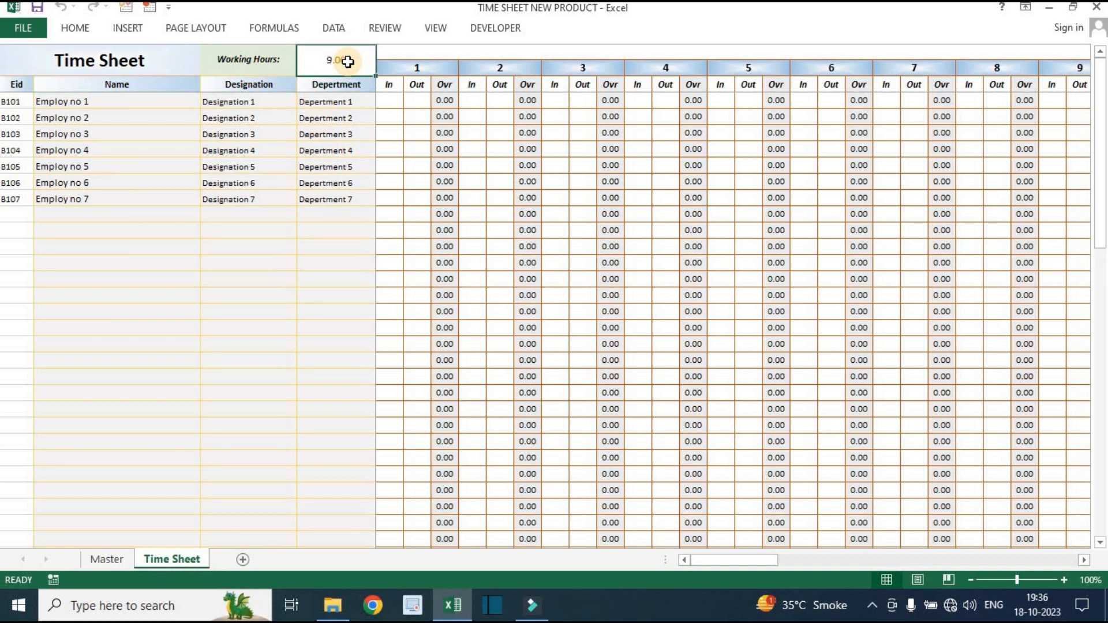
click(390, 100)
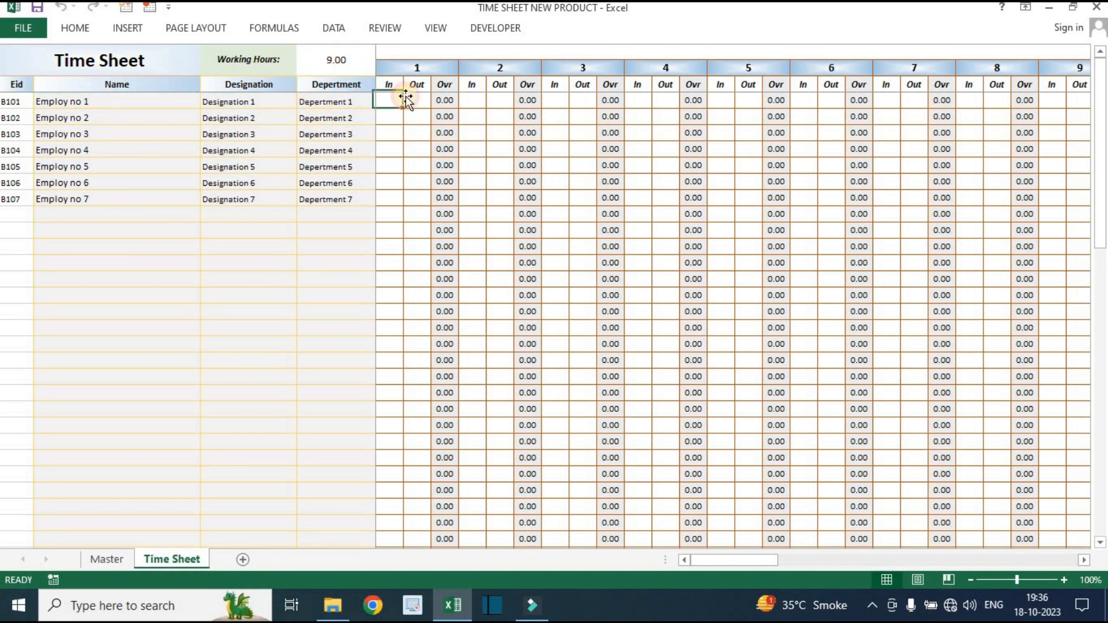
click(443, 103)
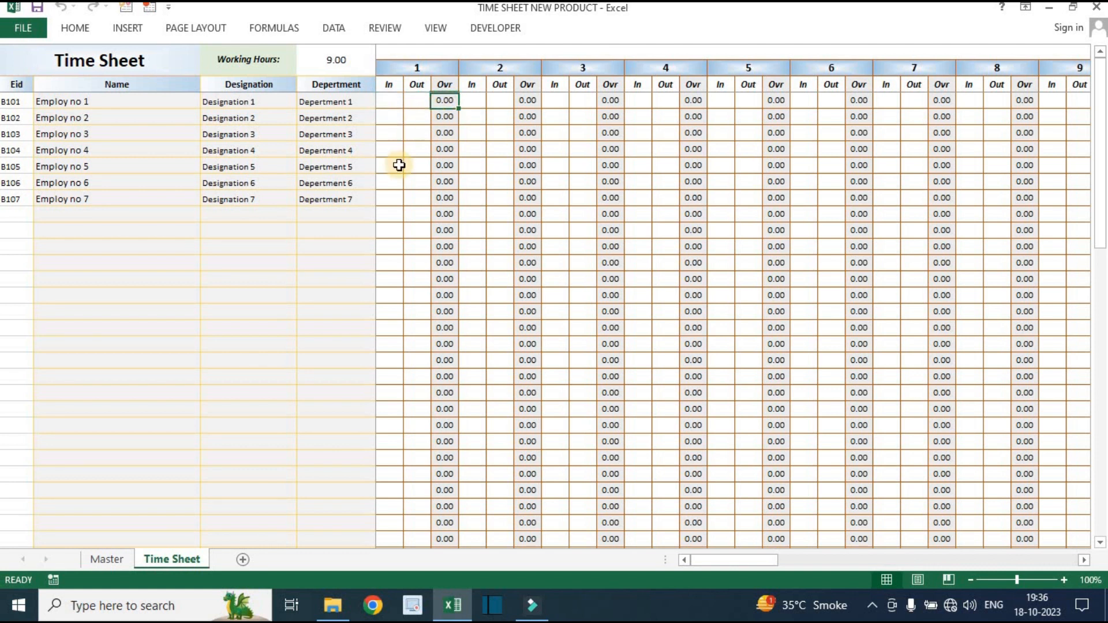
- On the Master sheet, add an employee below Employ no 7 with the employee's name, designation manager and department CASHIER
click(114, 560)
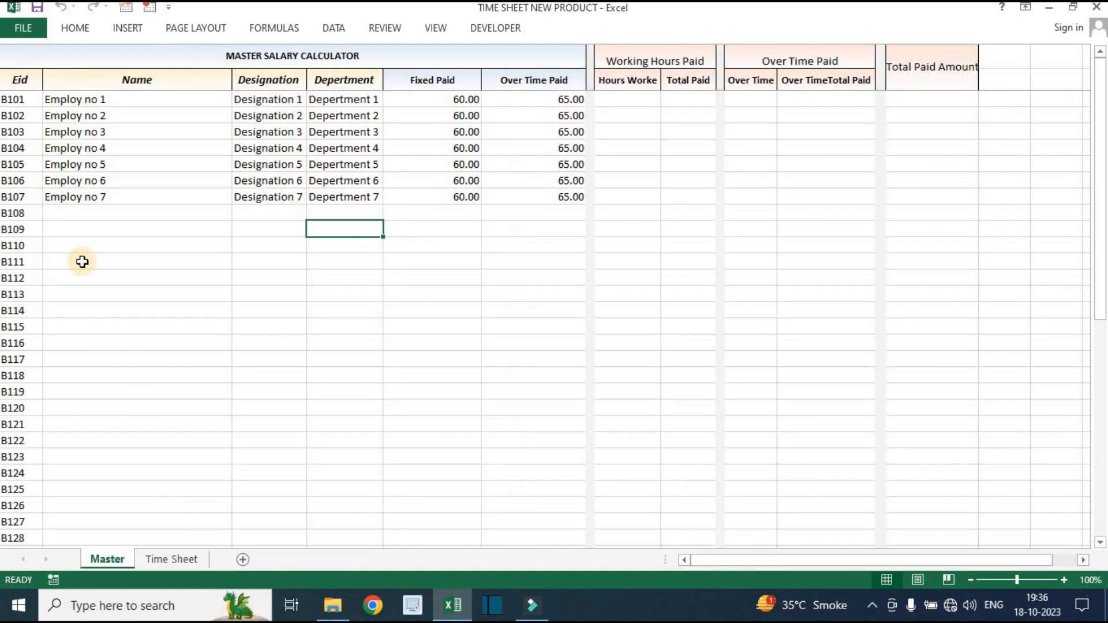
click(133, 210)
click(199, 199)
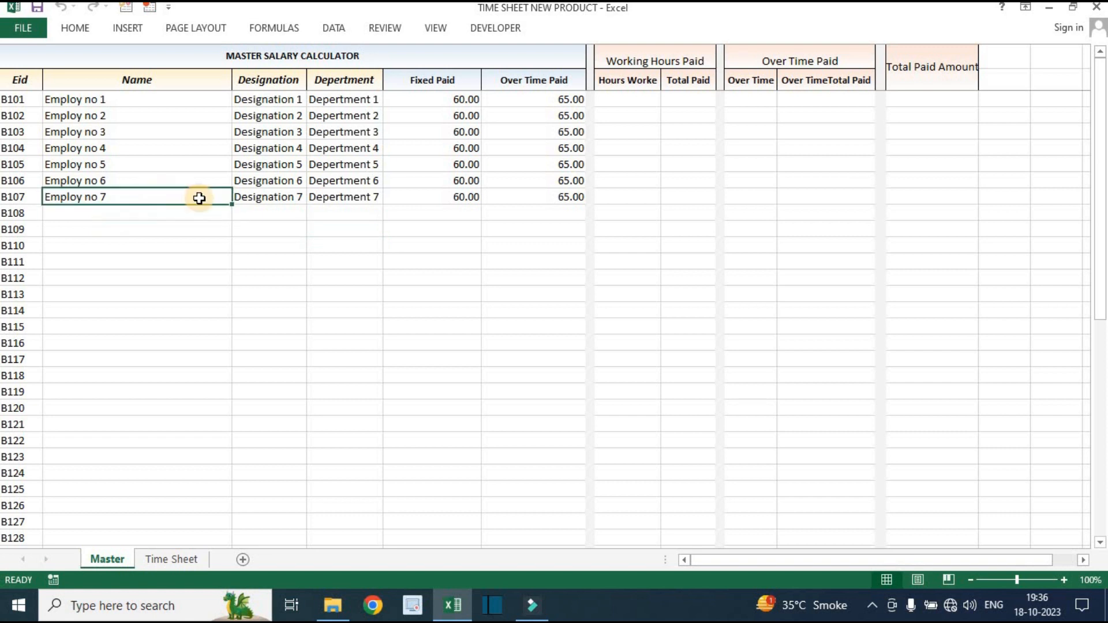
click(211, 211)
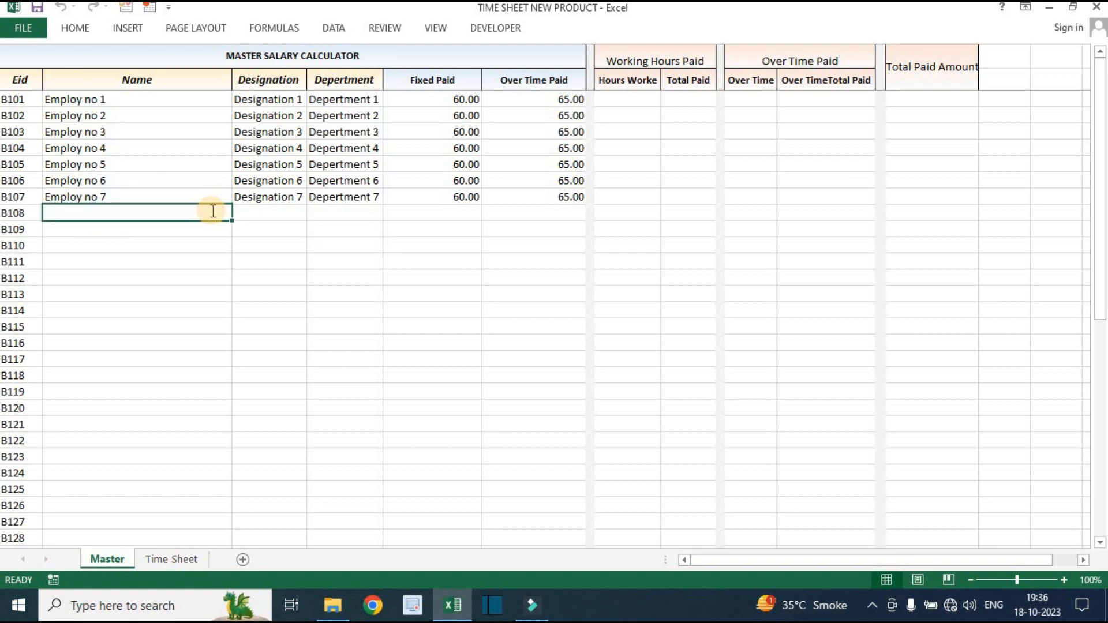
text(bain)
key(Tab)
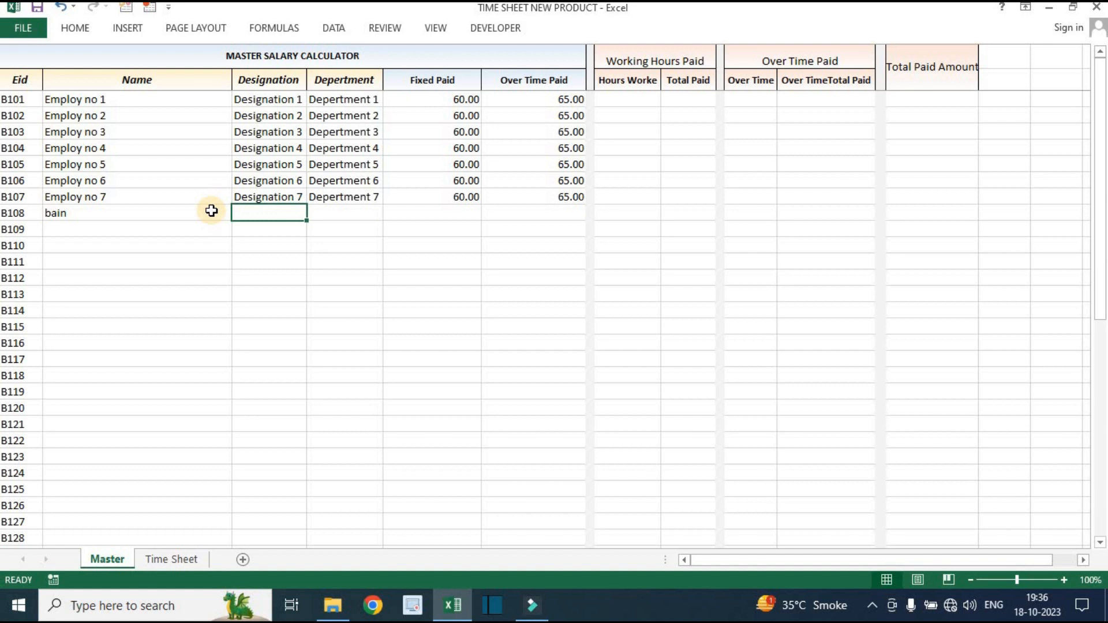
text(canager)
key(Tab)
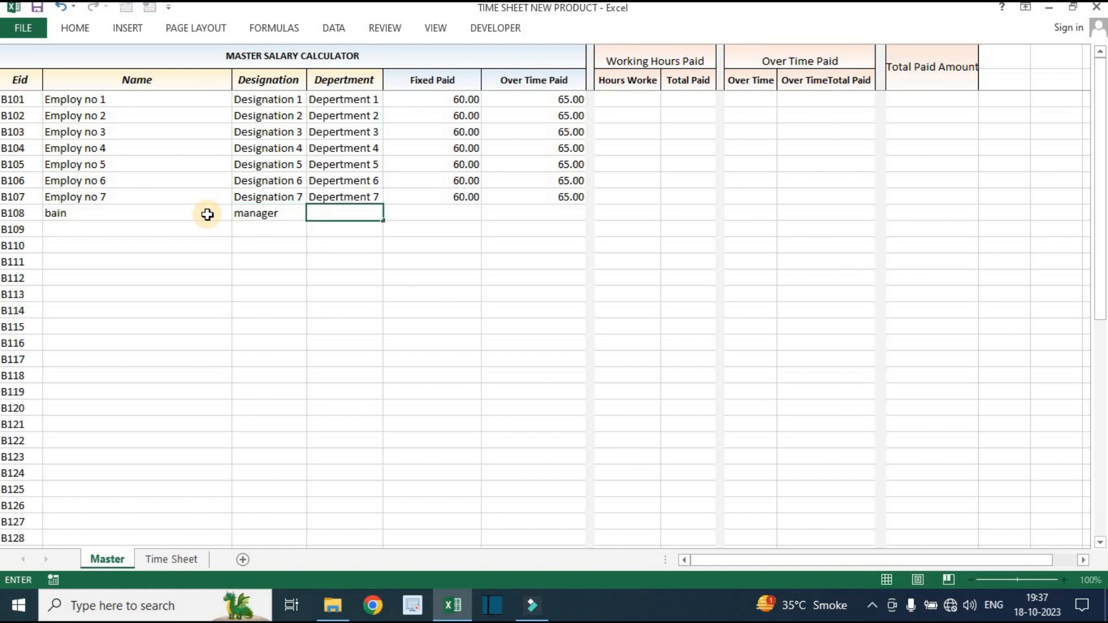
text(CASHIER)
key(Tab)
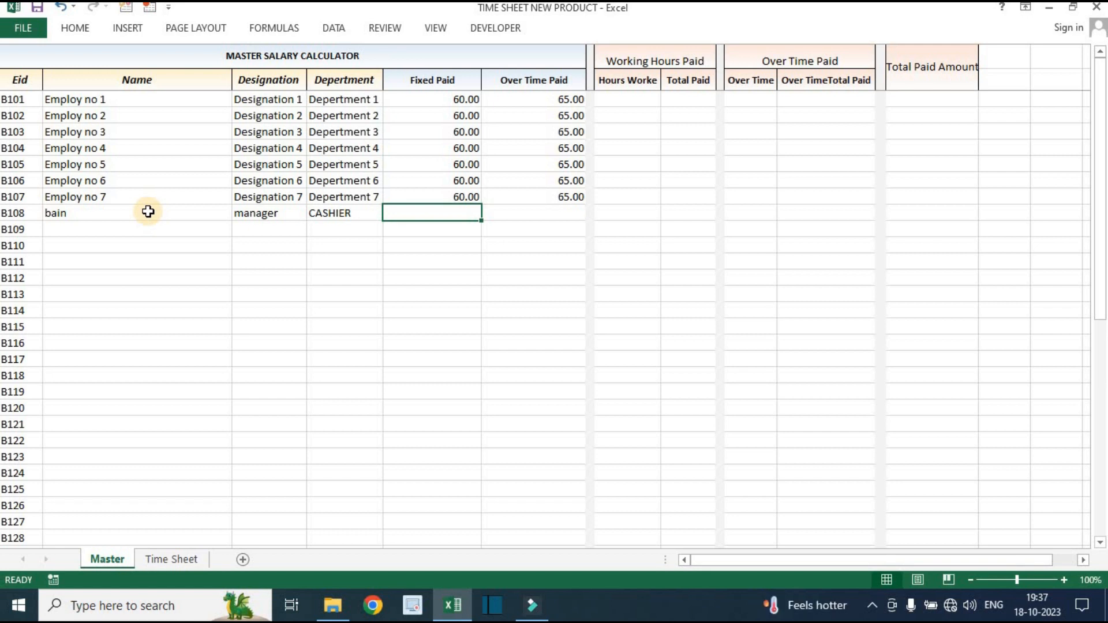
- Set the new employee's Fixed Paid to 50 and Over Time Paid to 55
text(50)
key(Tab)
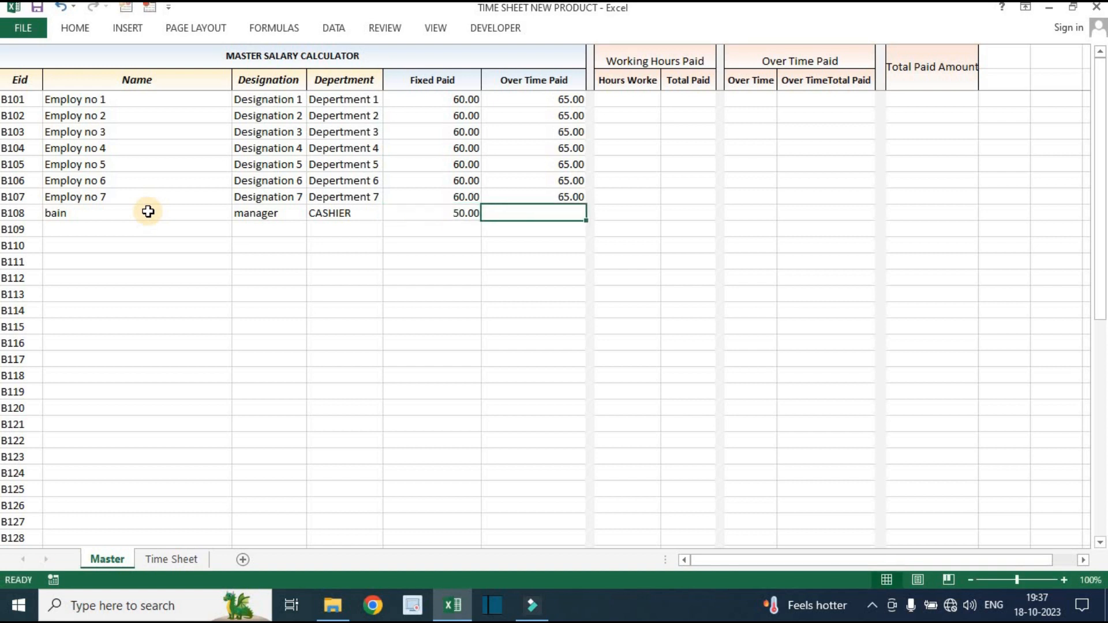
text(55)
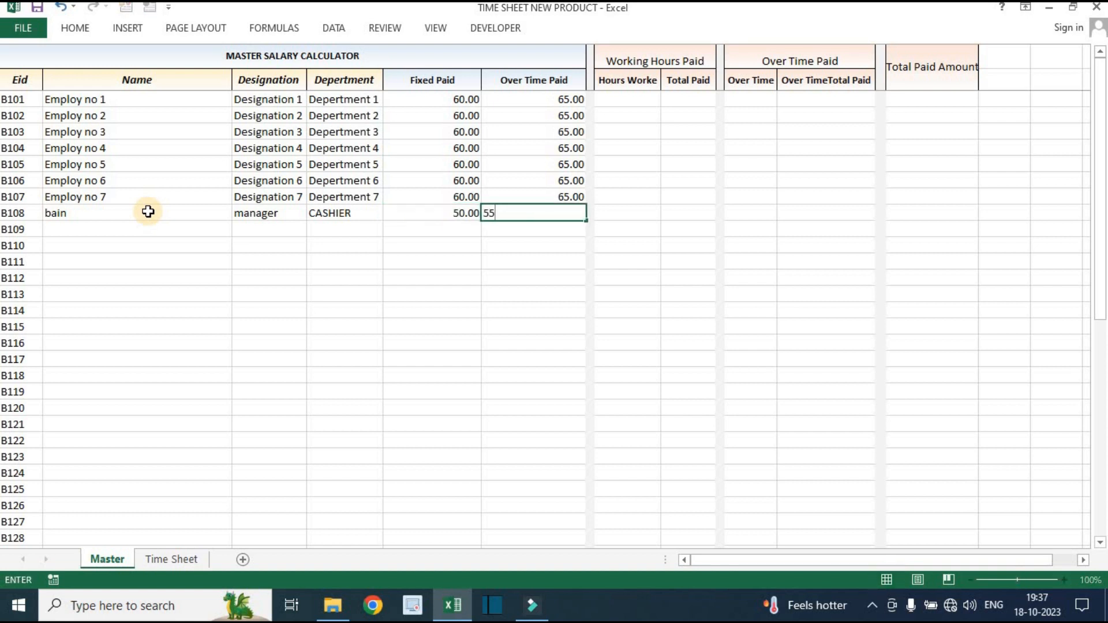
click(419, 279)
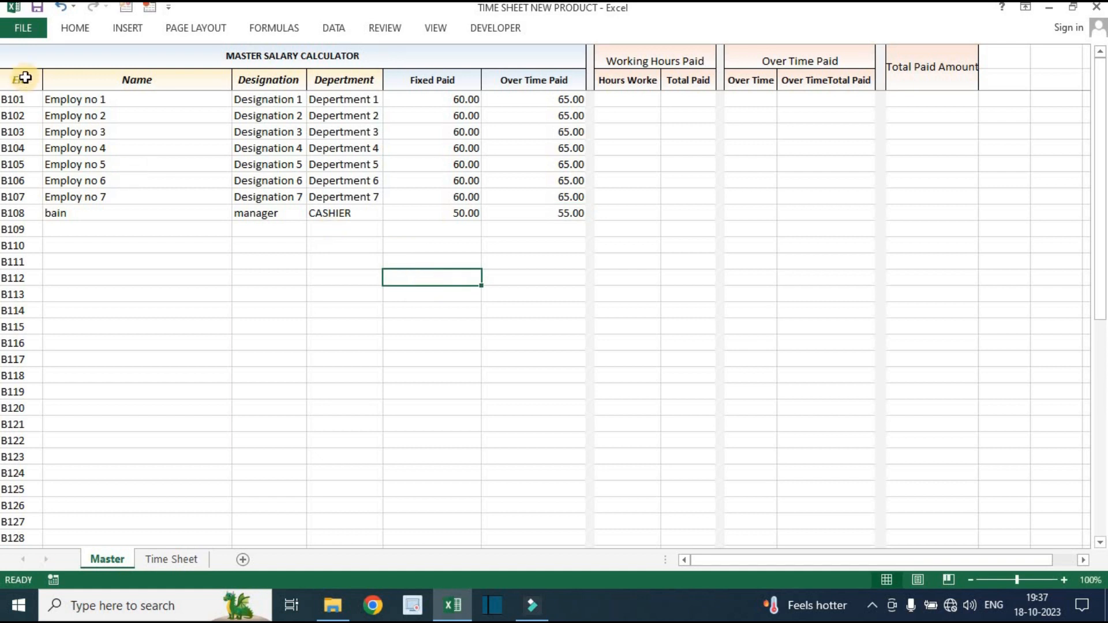
- Examine the Eid column from the first employee down to the newly added employee's row
click(79, 228)
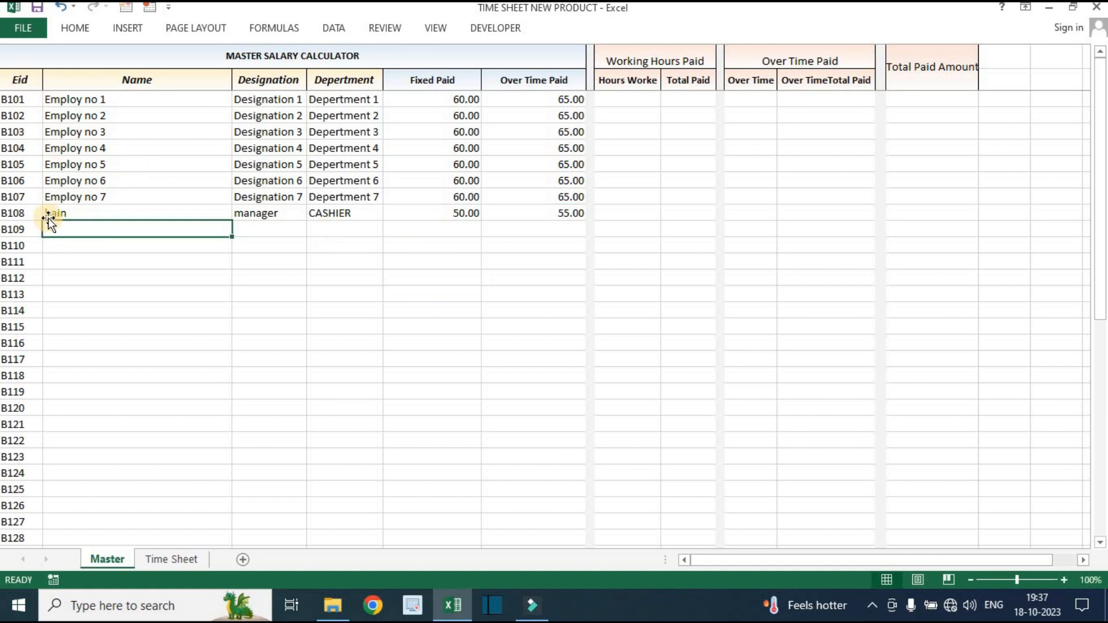
click(17, 214)
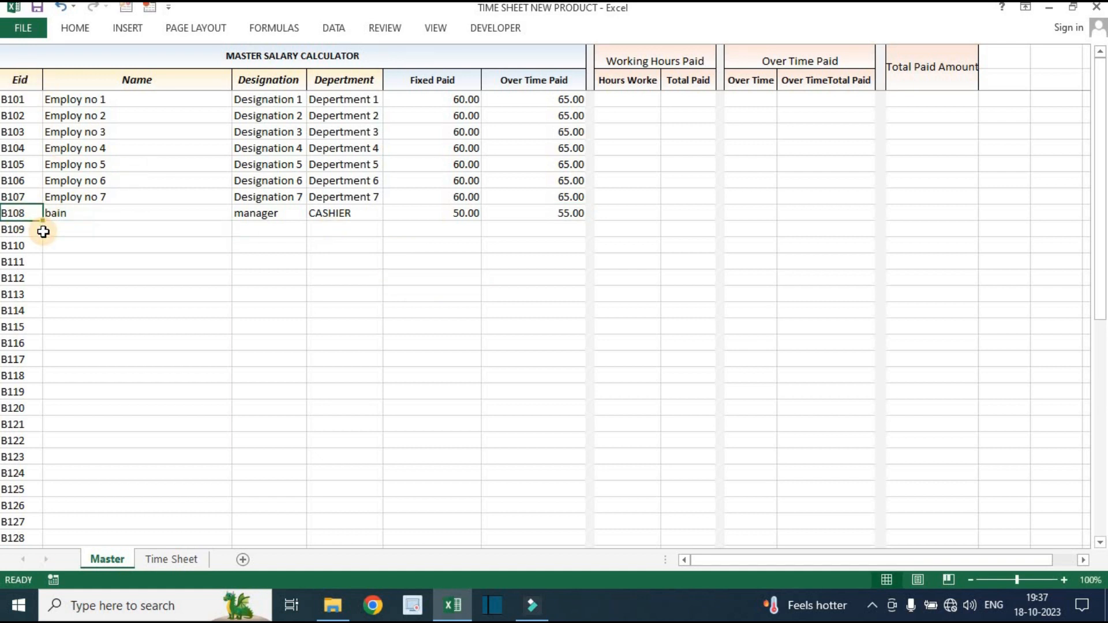
click(14, 99)
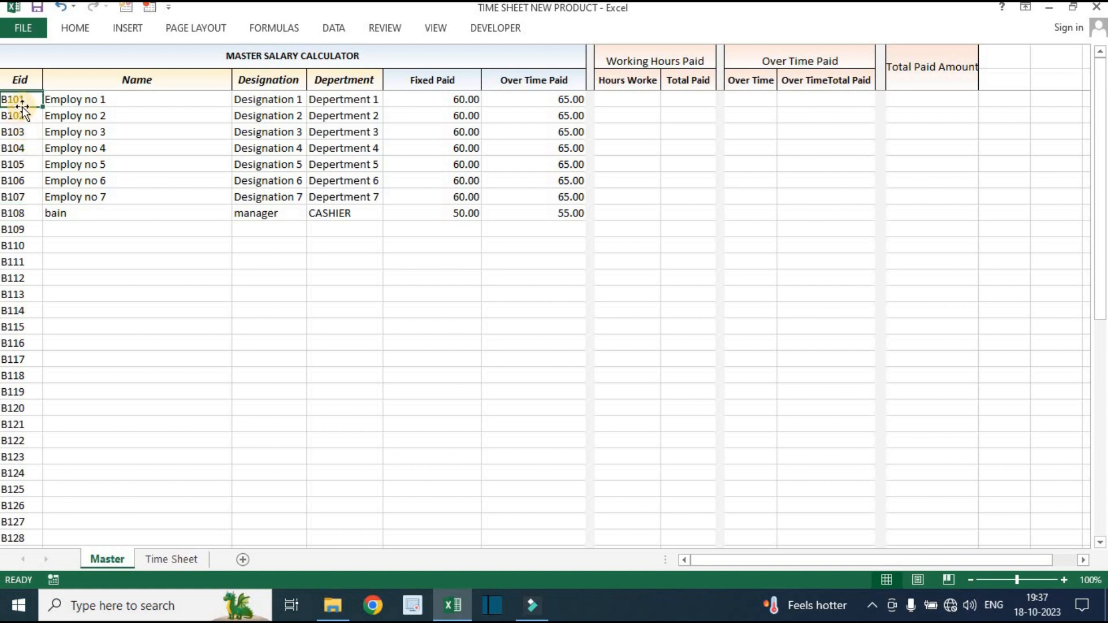
drag(17, 100, 18, 227)
click(85, 243)
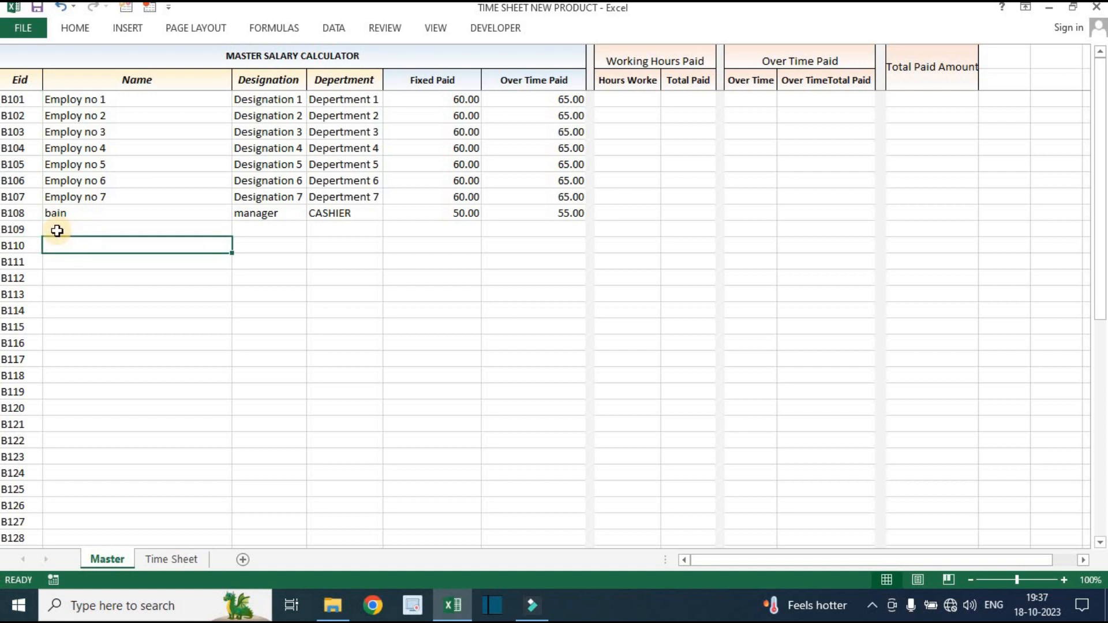
click(15, 213)
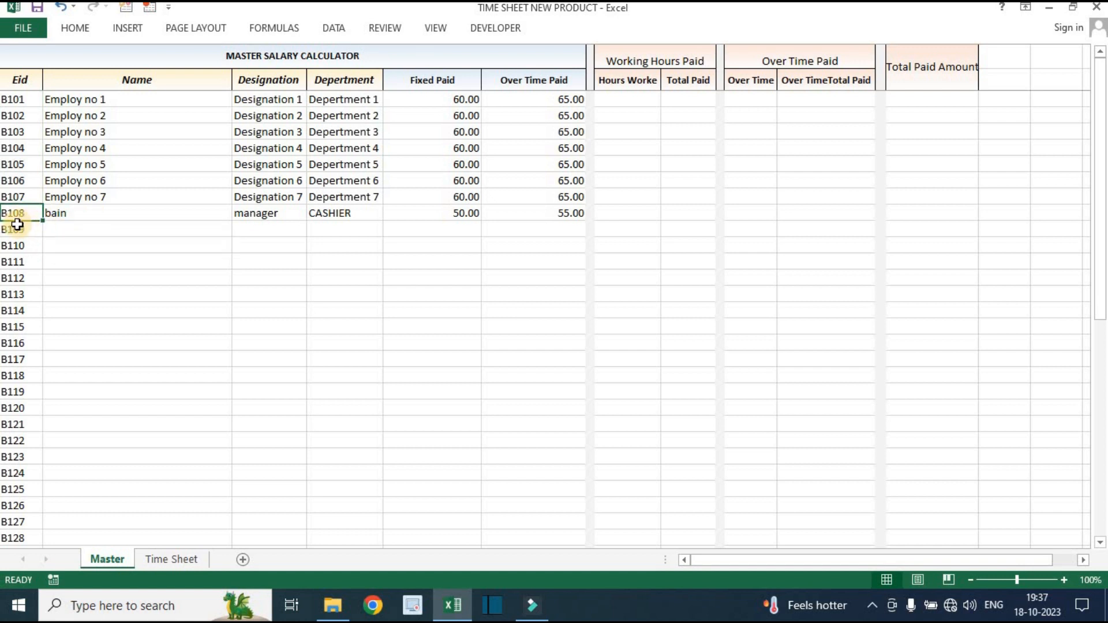
- On the Time Sheet worksheet, enter the new employee's Eid in the empty row directly below Employ no 7
click(172, 558)
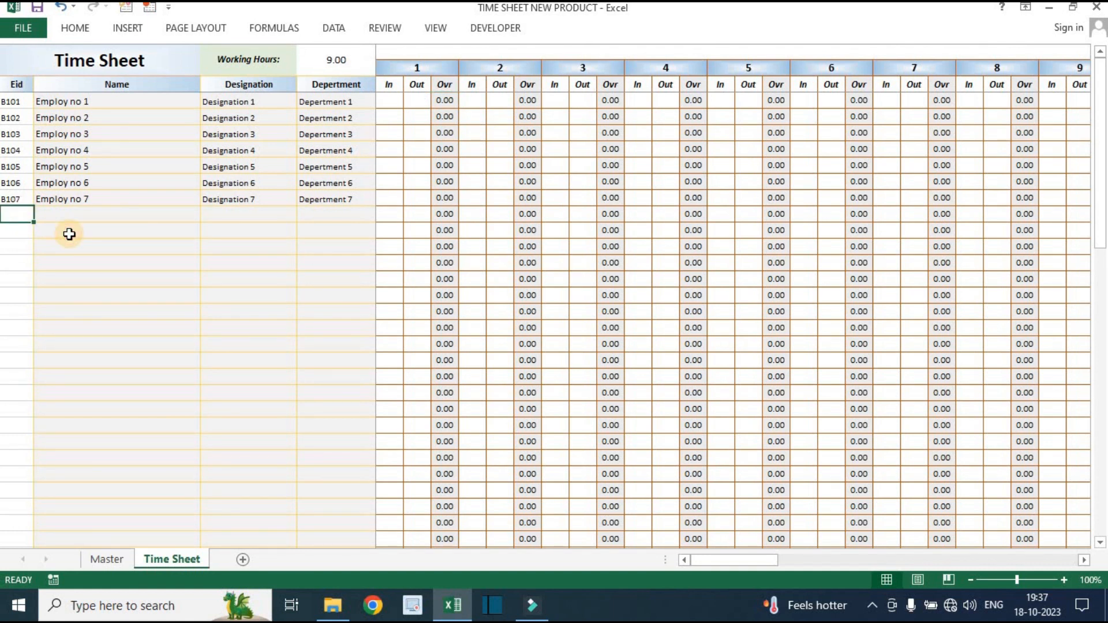
text(B)
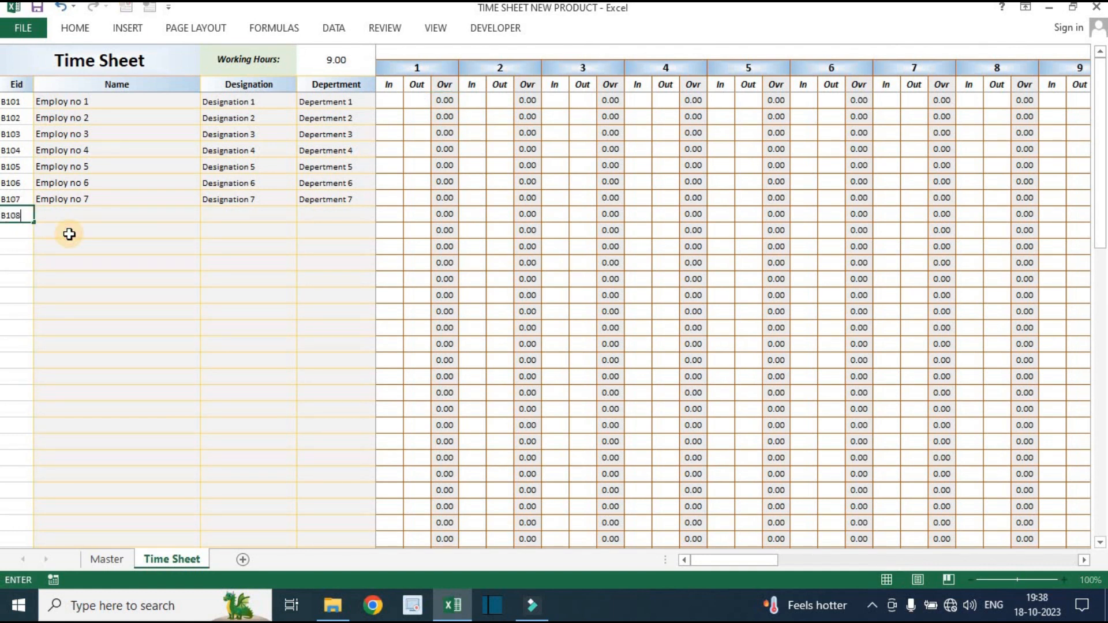
text(108)
key(Return)
- Check the Name, Designation and Department cells in the new employee's Time Sheet row
click(115, 215)
click(277, 217)
click(320, 215)
drag(123, 214, 309, 212)
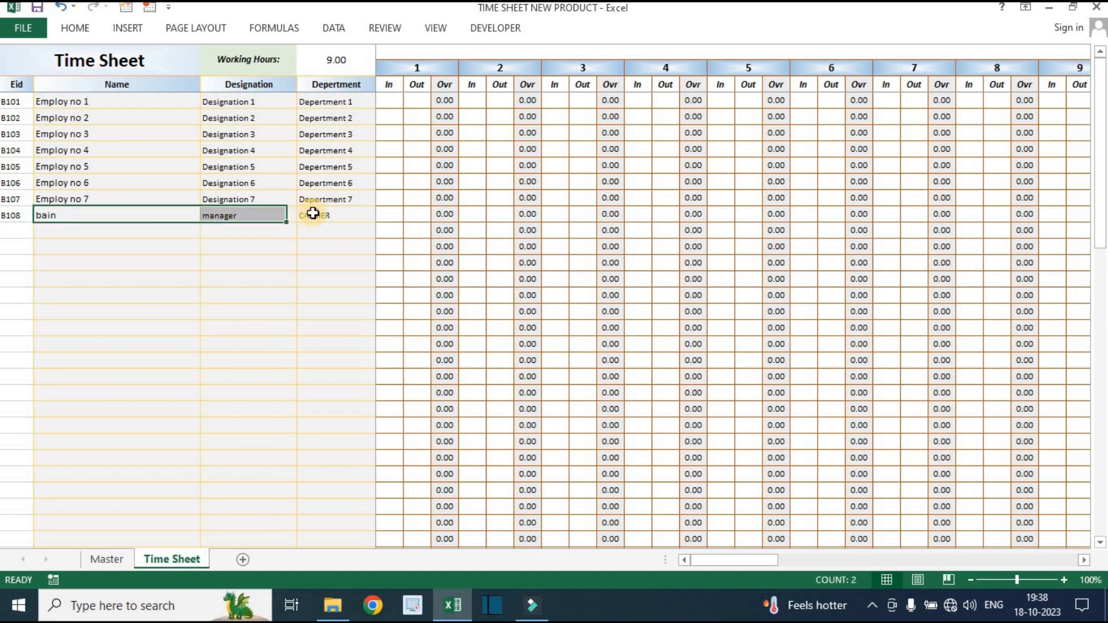
click(299, 257)
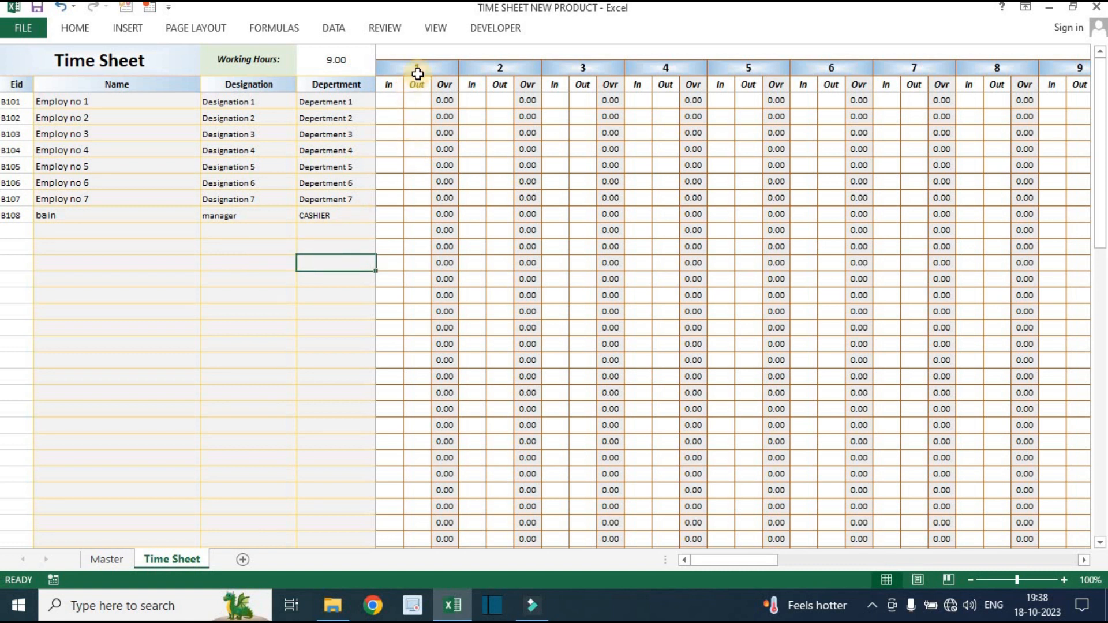
- Review the daily attendance grid and the day headers from day 1 onward on the Time Sheet
drag(418, 68, 1039, 312)
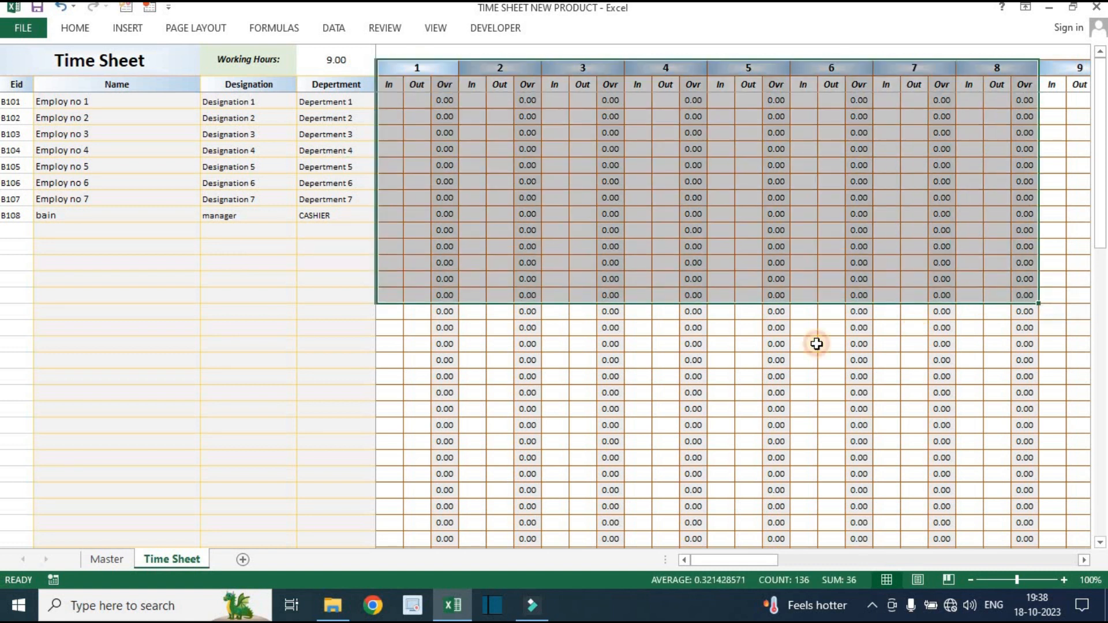
click(420, 69)
click(498, 68)
click(580, 68)
click(689, 68)
- Examine the Worked Hours and Over Time columns that follow day 31
drag(778, 555, 1077, 559)
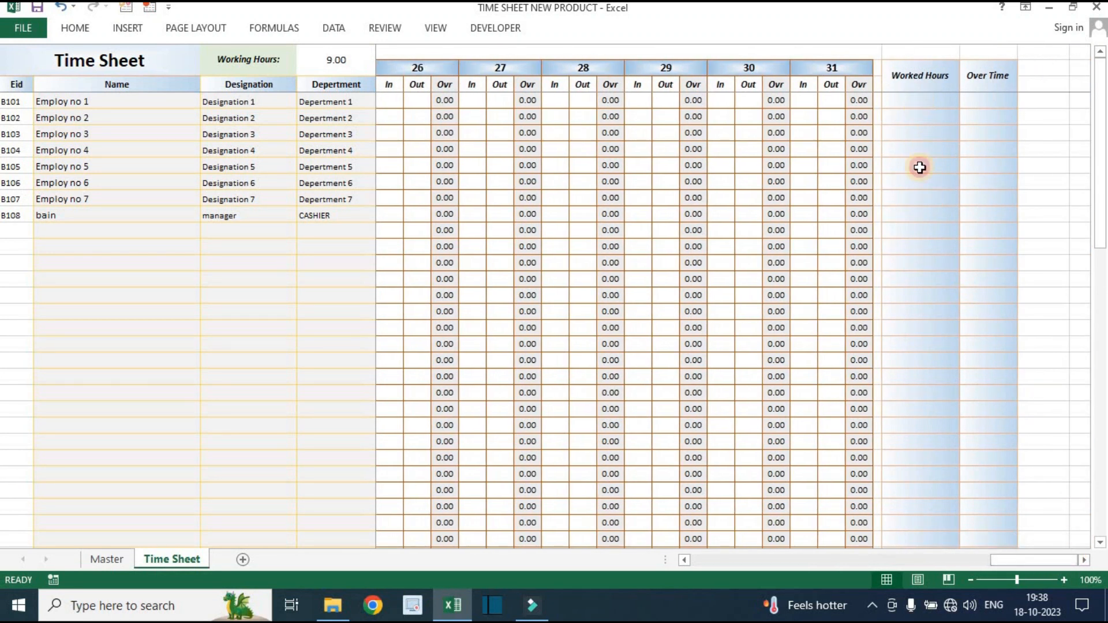
drag(922, 101, 930, 215)
drag(985, 101, 990, 245)
drag(1017, 565, 717, 560)
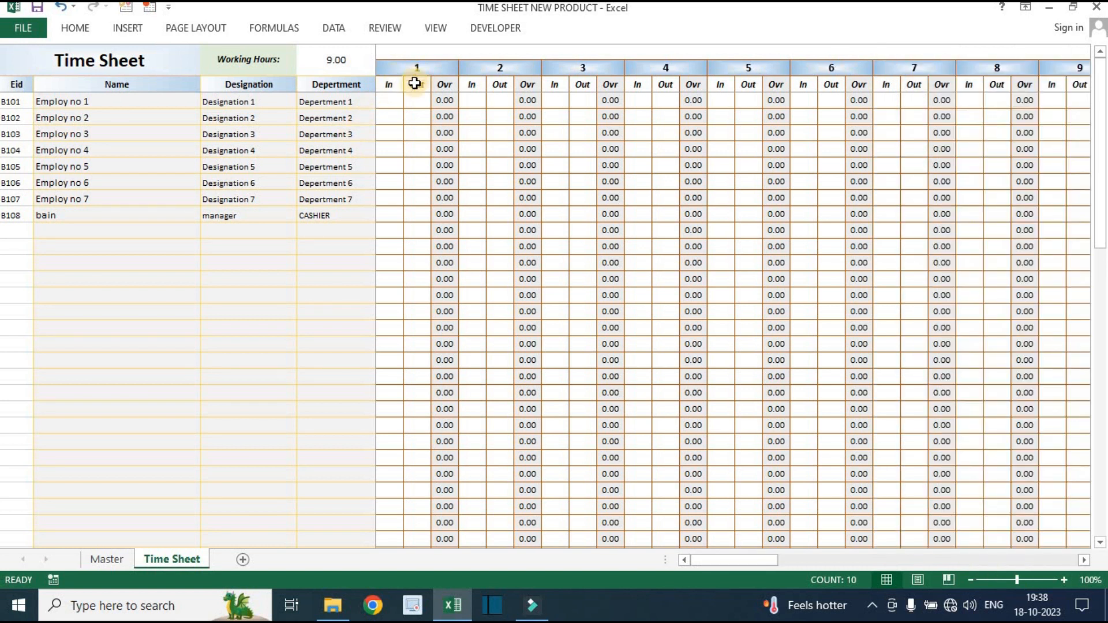
- Examine the day 1 In cell of the first employee and the Ovr columns of days 1 and 2
click(391, 101)
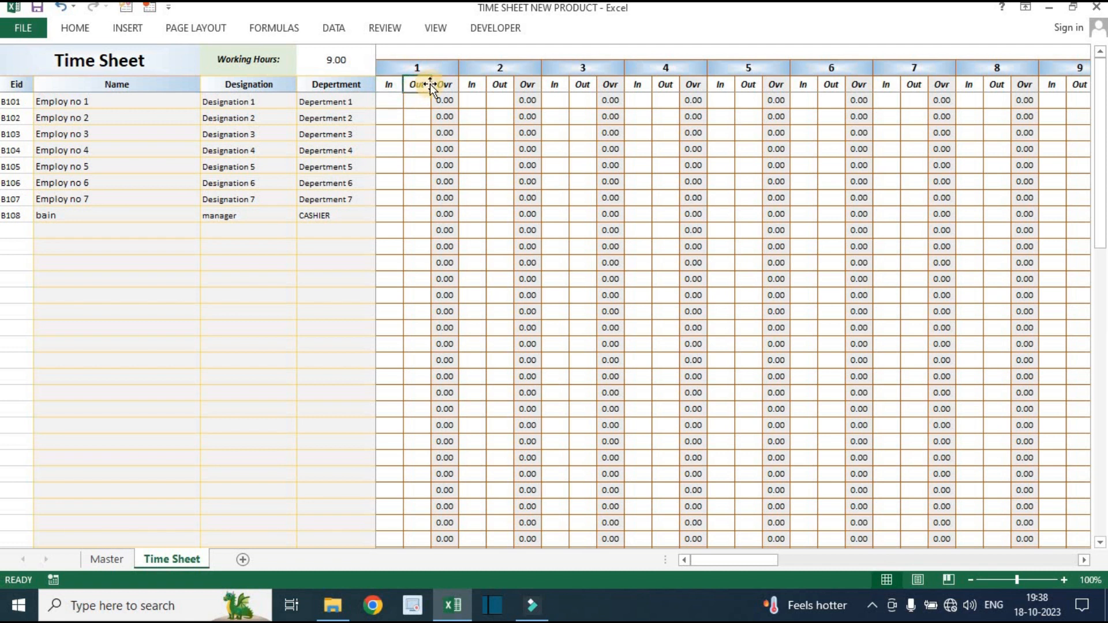
drag(444, 100, 436, 156)
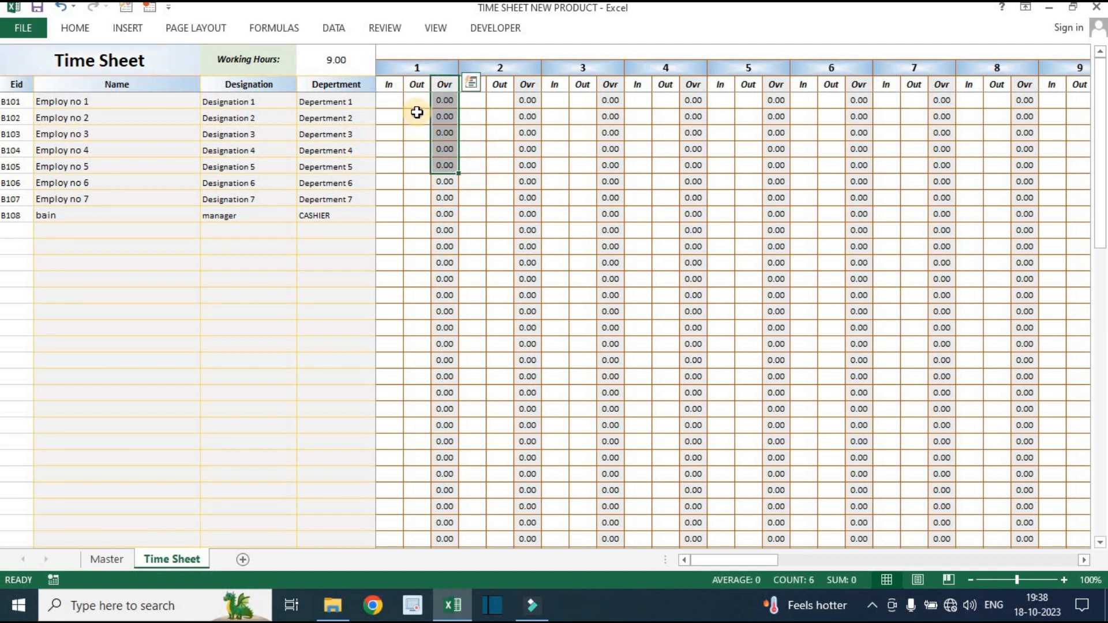
click(445, 69)
drag(447, 86, 440, 266)
drag(528, 84, 531, 197)
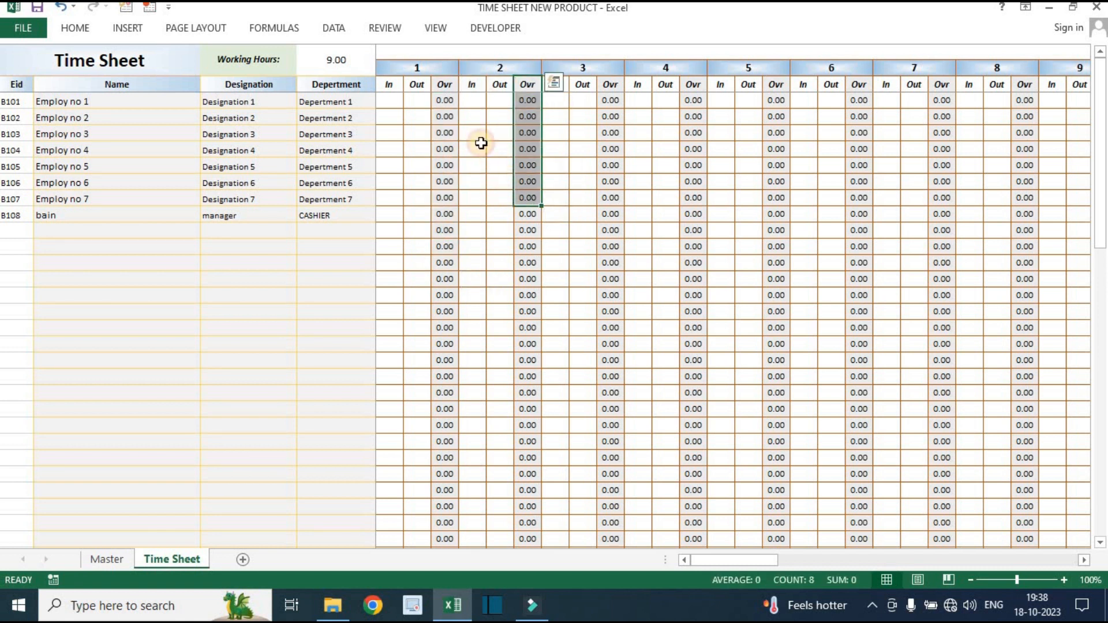
- Enter the new employee's day 1 times as In 10.30 and Out 16.30
double_click(394, 215)
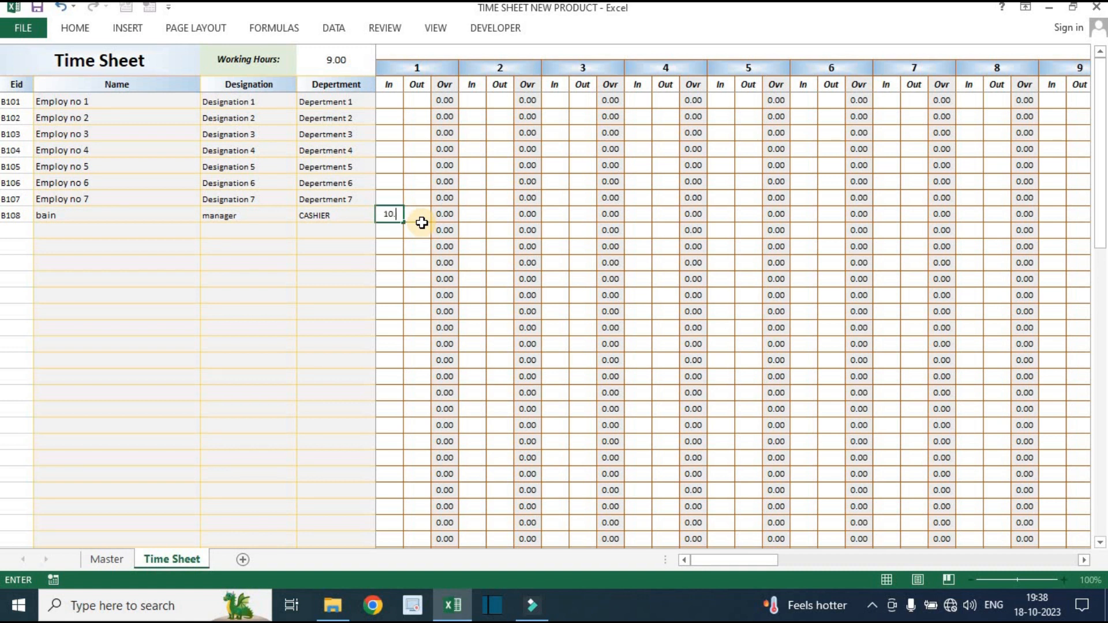
text(10.30)
key(Return)
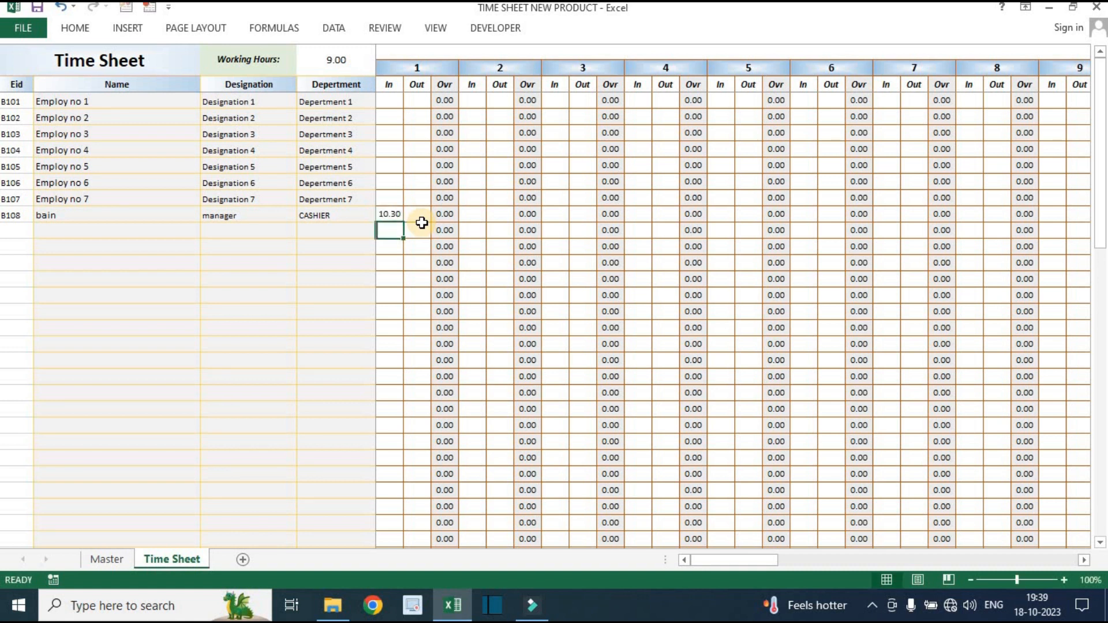
click(416, 214)
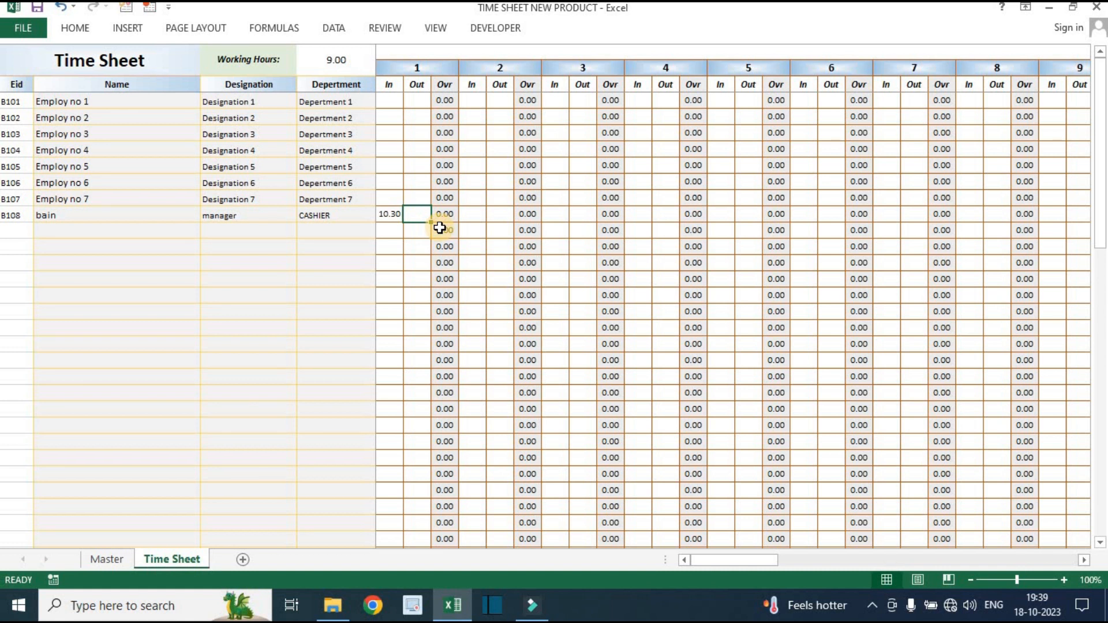
text(16.30)
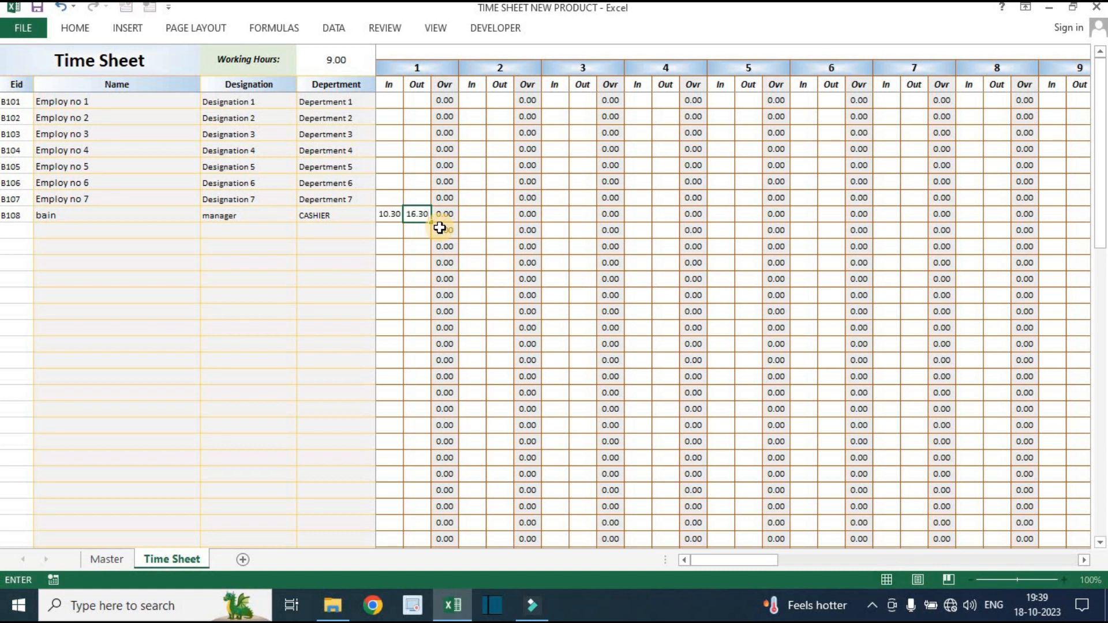
key(Return)
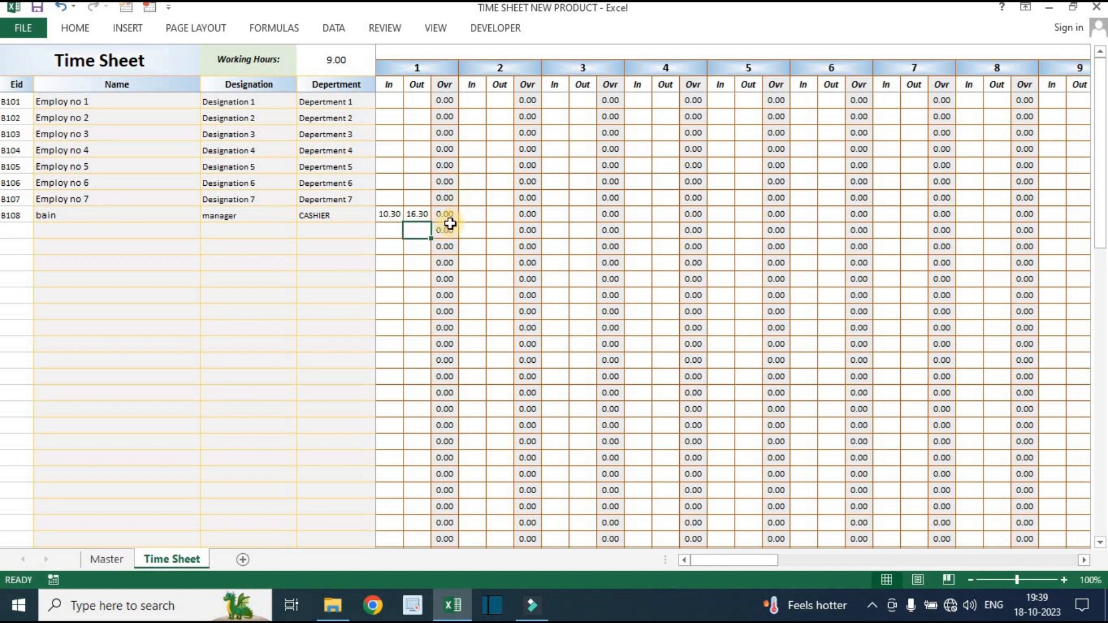
- Change the new employee's day 1 Out time to 19.30 and finally to 20.30, checking the Ovr cell
click(417, 213)
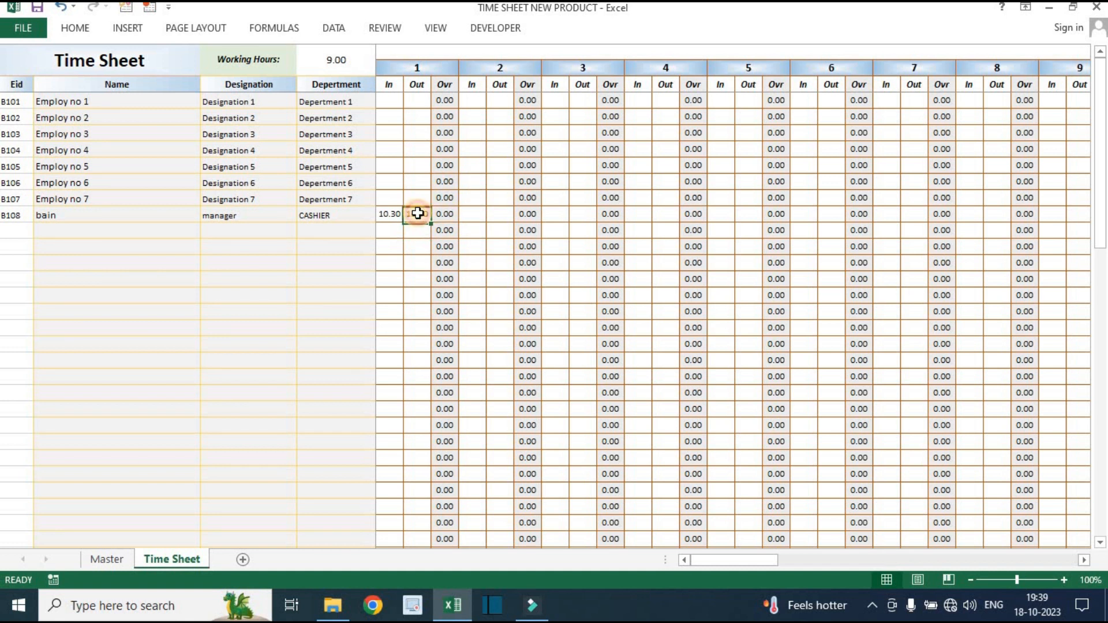
double_click(417, 214)
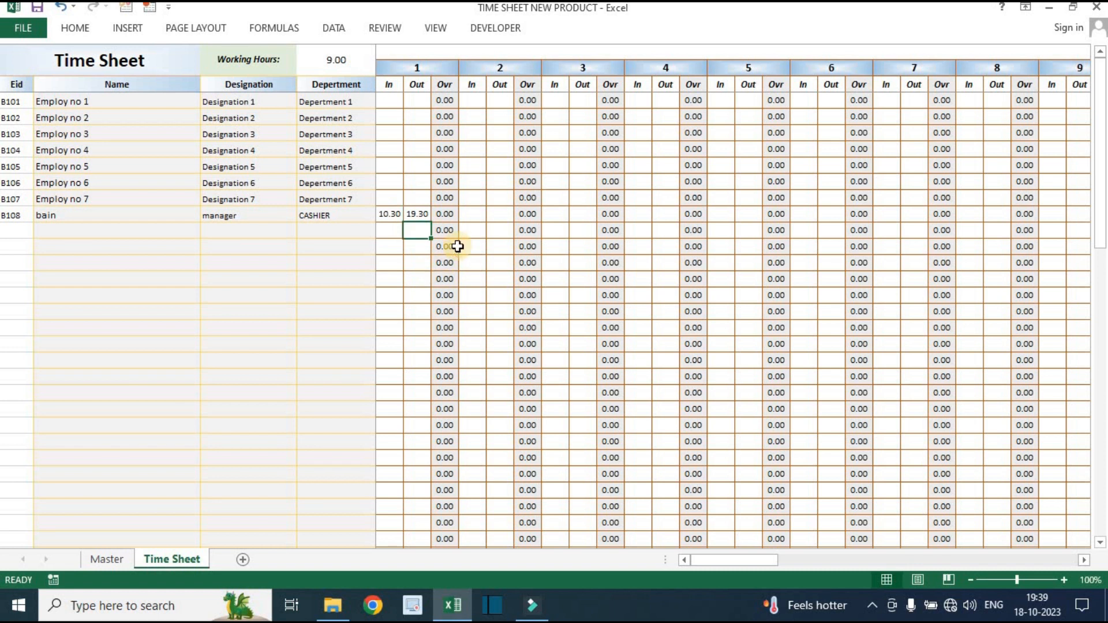
double_click(416, 214)
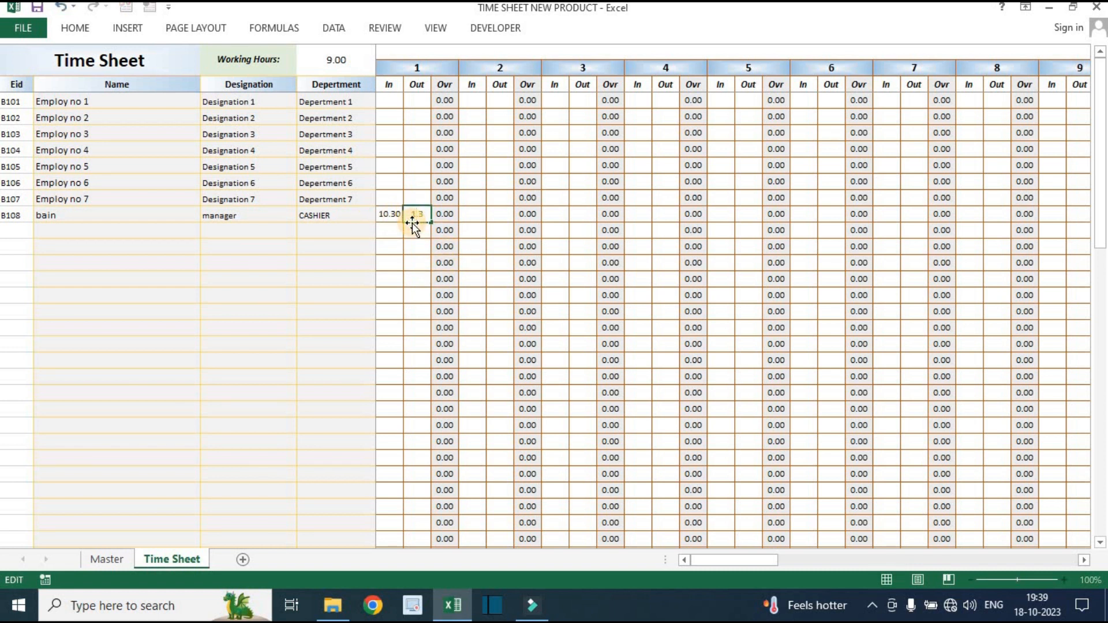
key(Return)
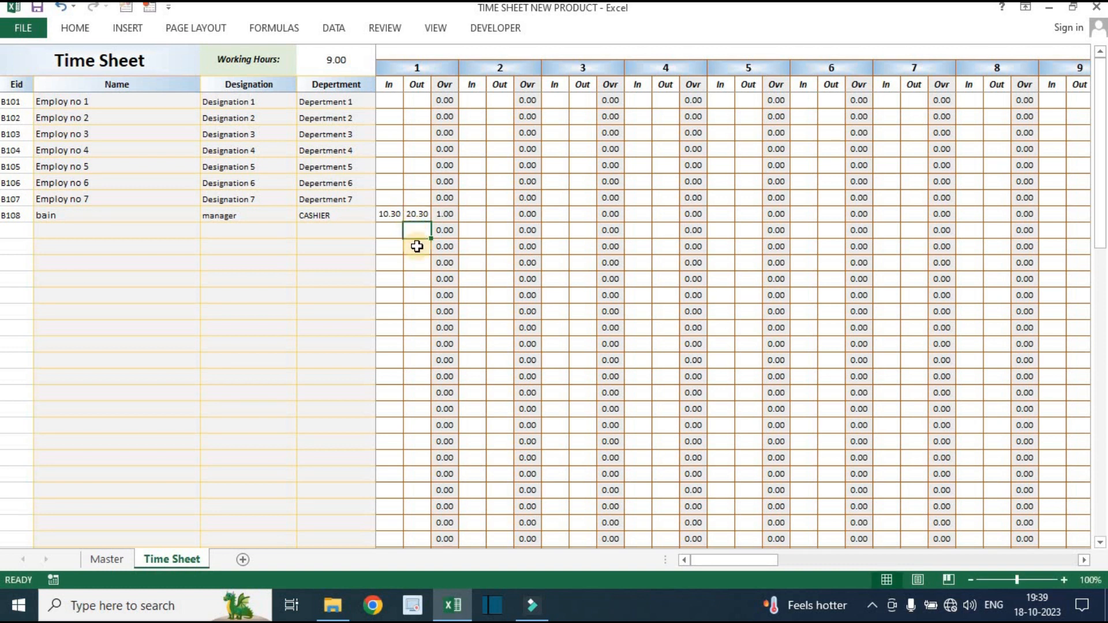
click(446, 215)
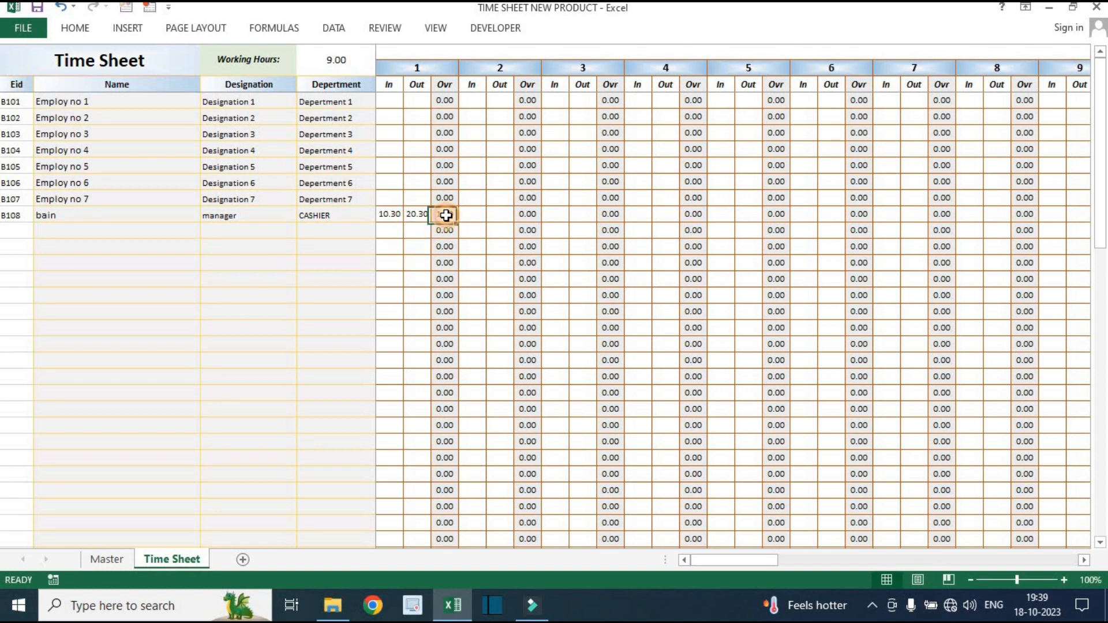
click(415, 214)
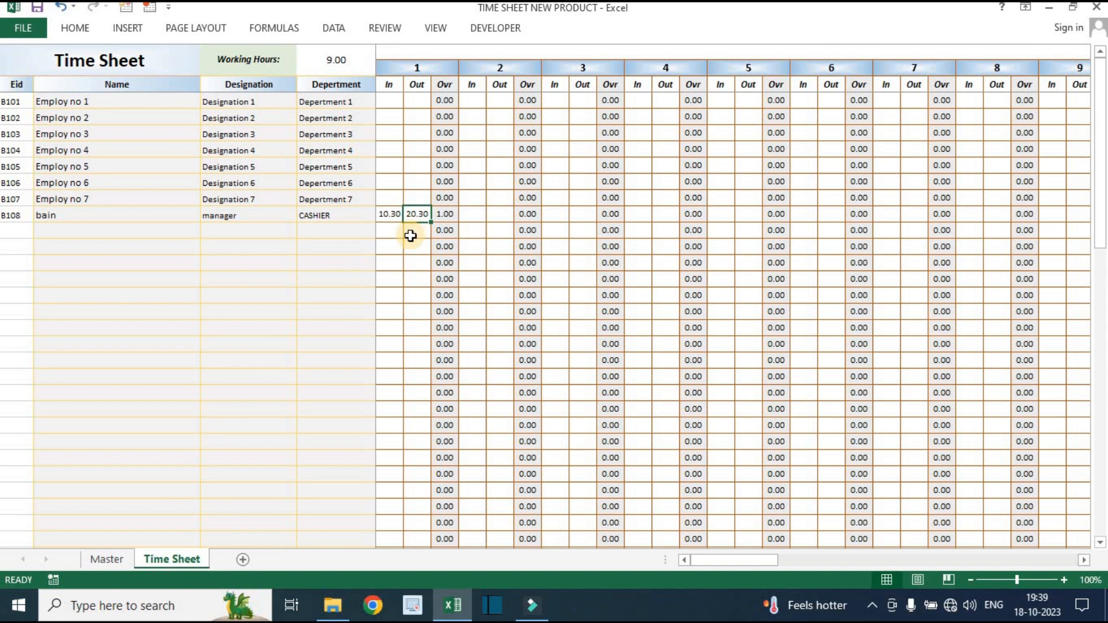
- Set the Time Sheet's Working Hours to 8
click(334, 64)
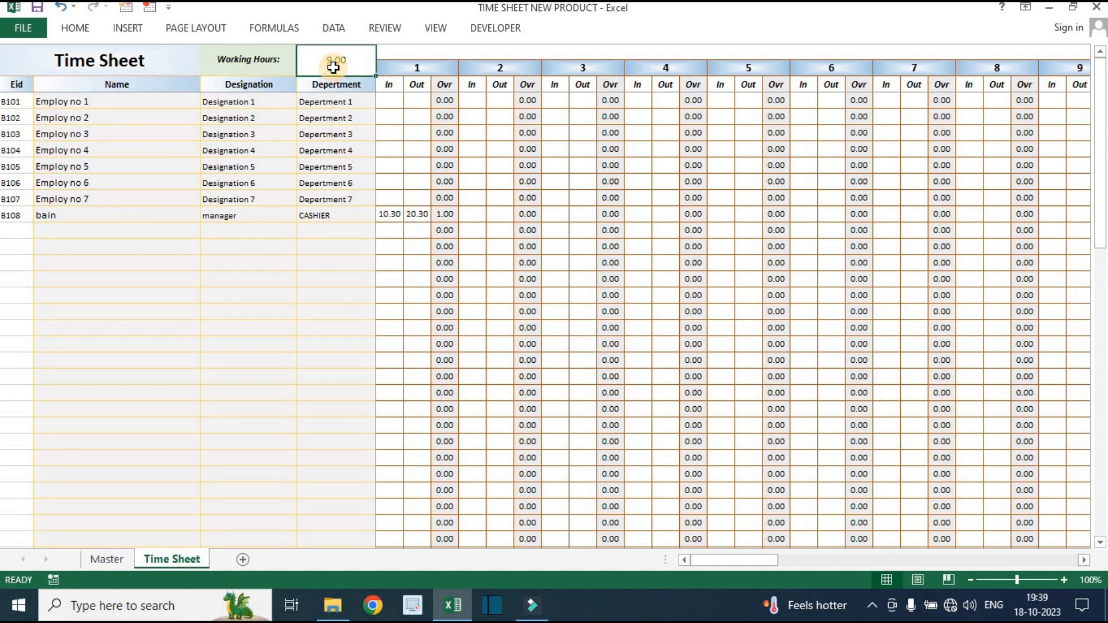
text(8)
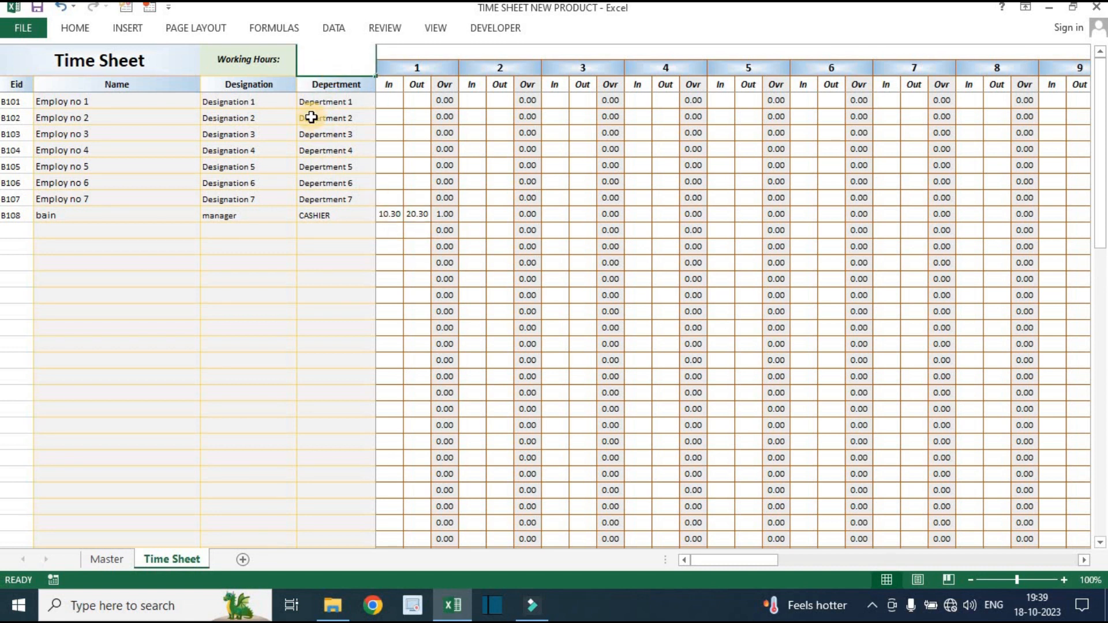
key(Return)
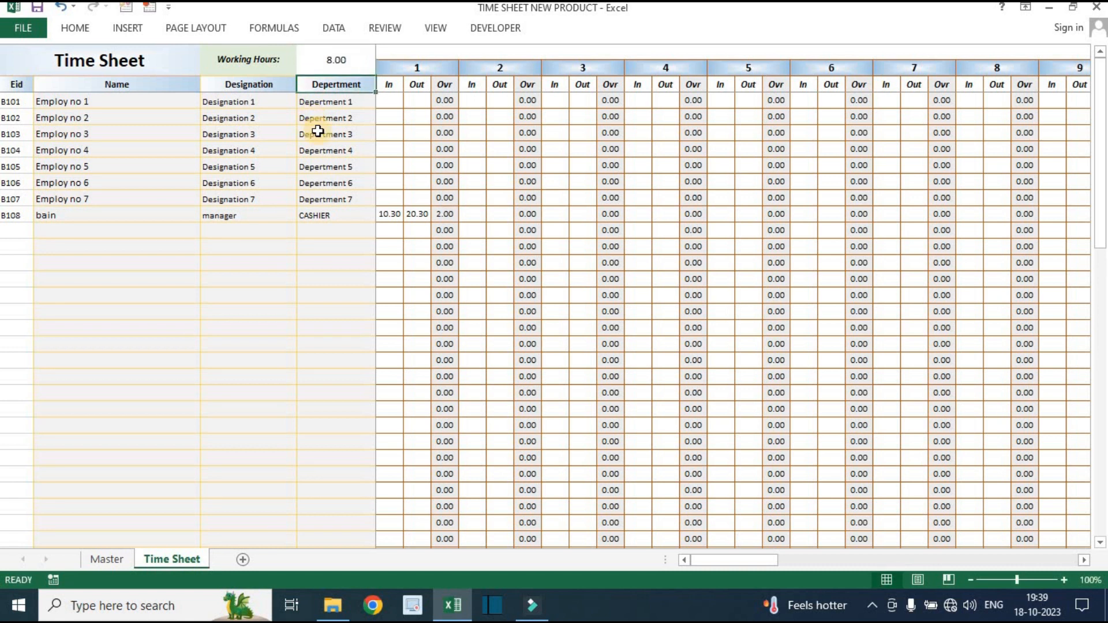
- Restore the Time Sheet's Working Hours to 9
click(339, 57)
text(9)
key(Return)
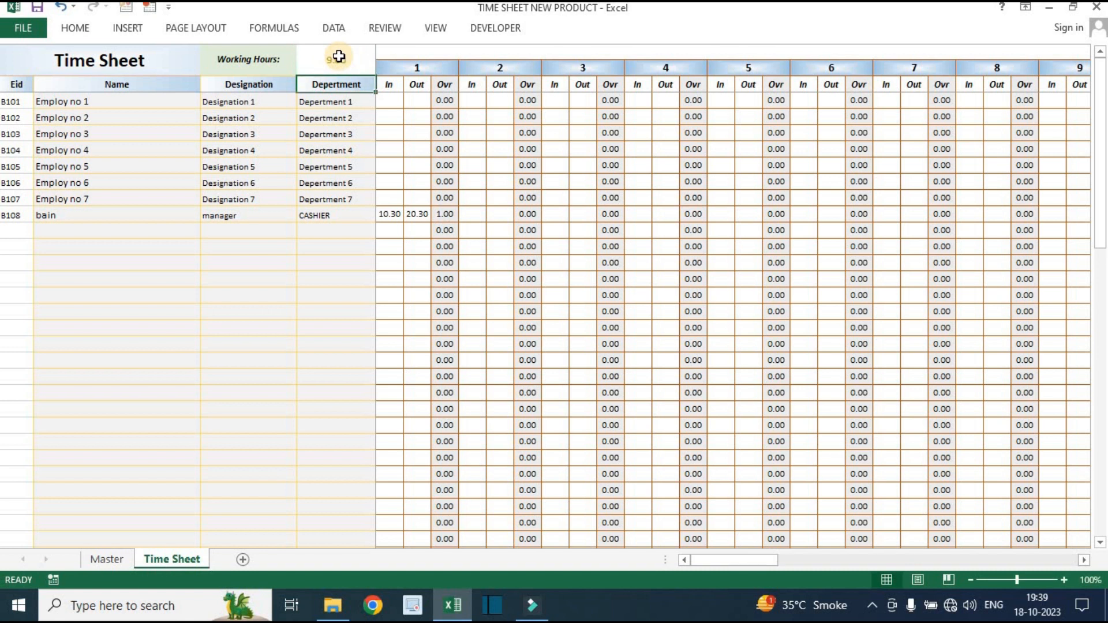
click(333, 213)
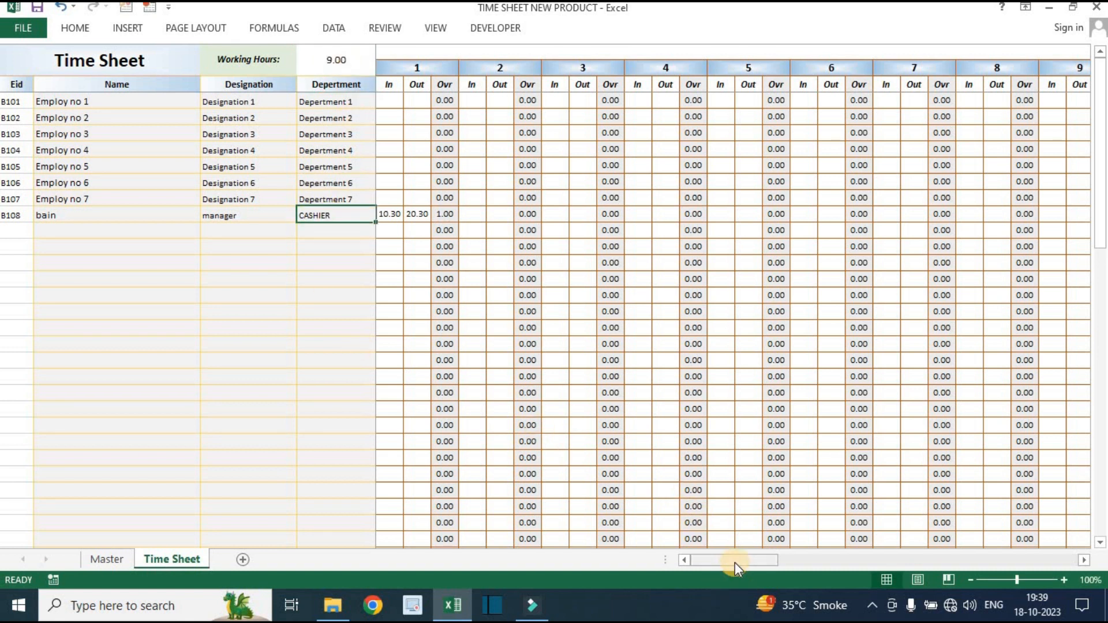
click(292, 293)
- Enter the new employee's day 2 times as In 10 and Out 18.30, and check that day's Ovr cell
click(472, 216)
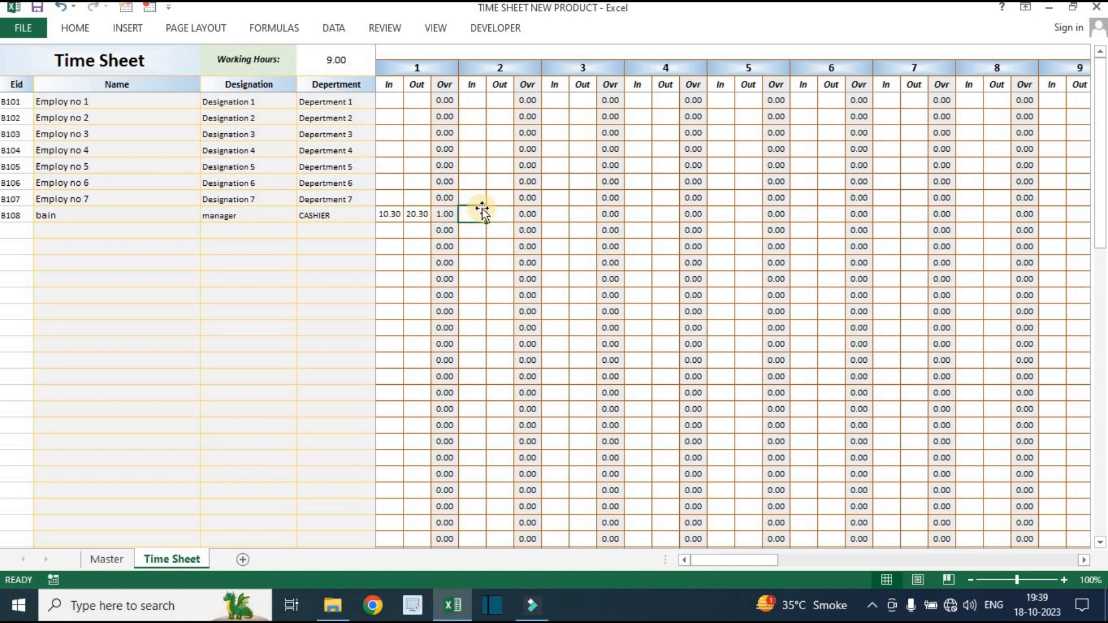
text(10)
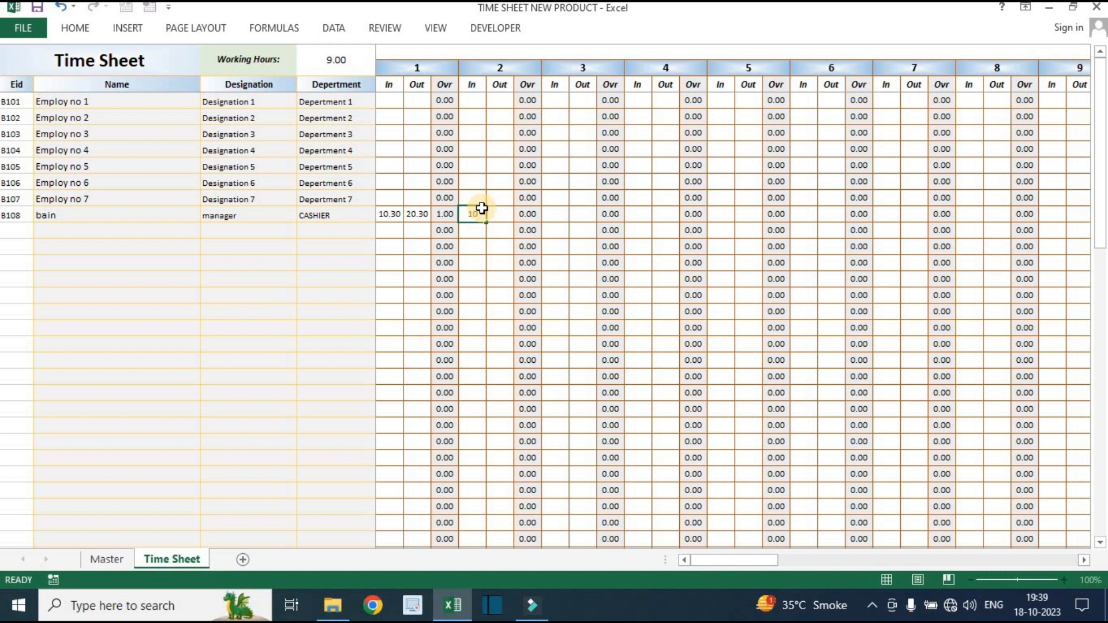
key(Tab)
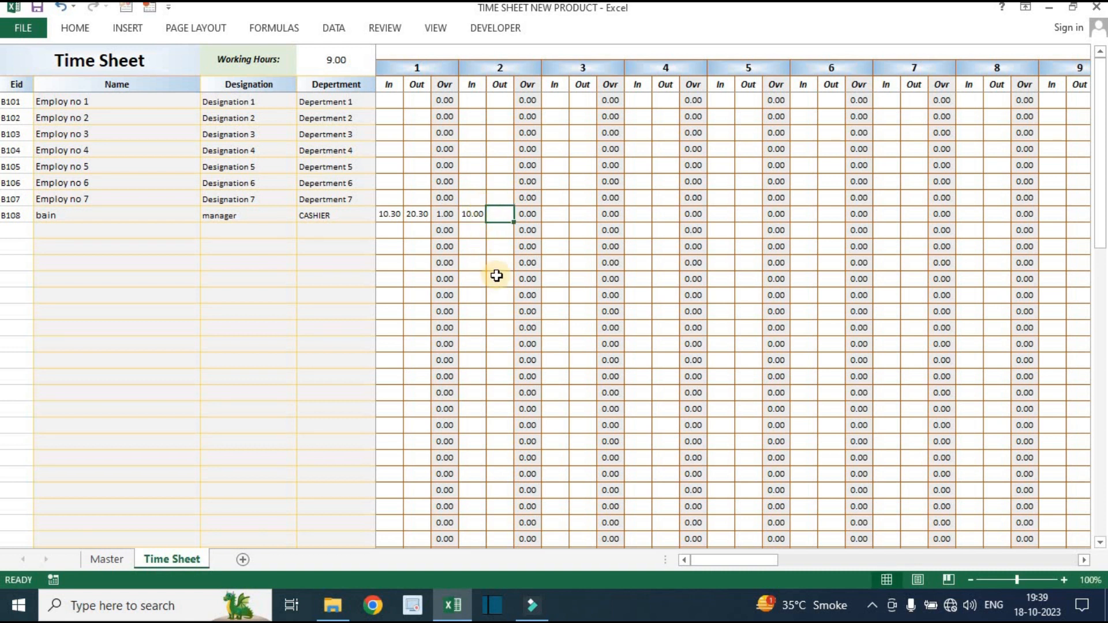
text(18.30)
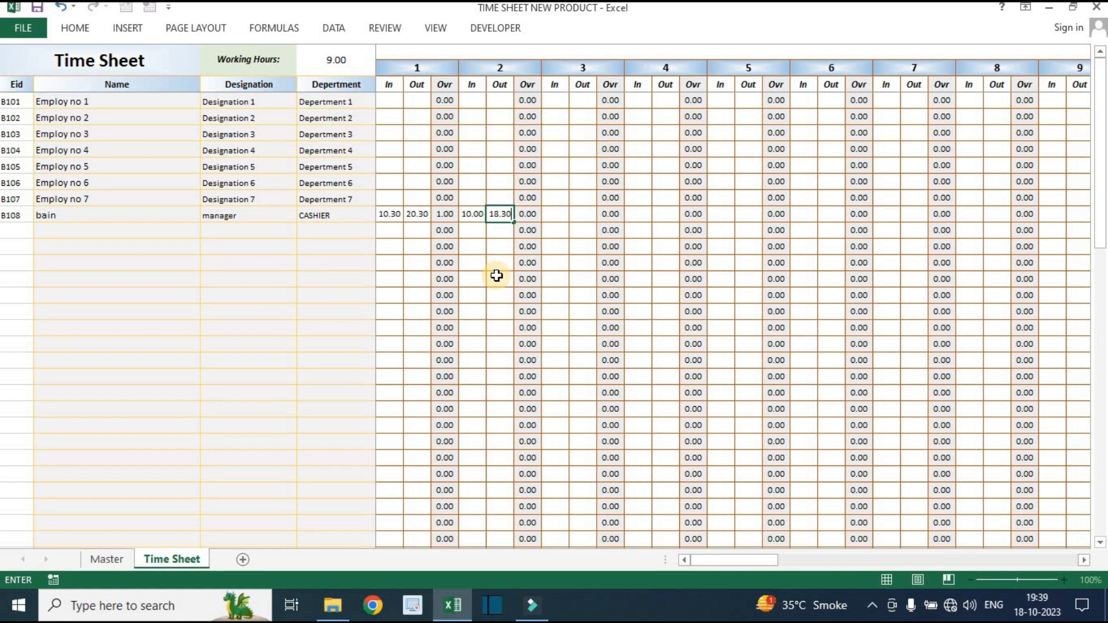
key(Return)
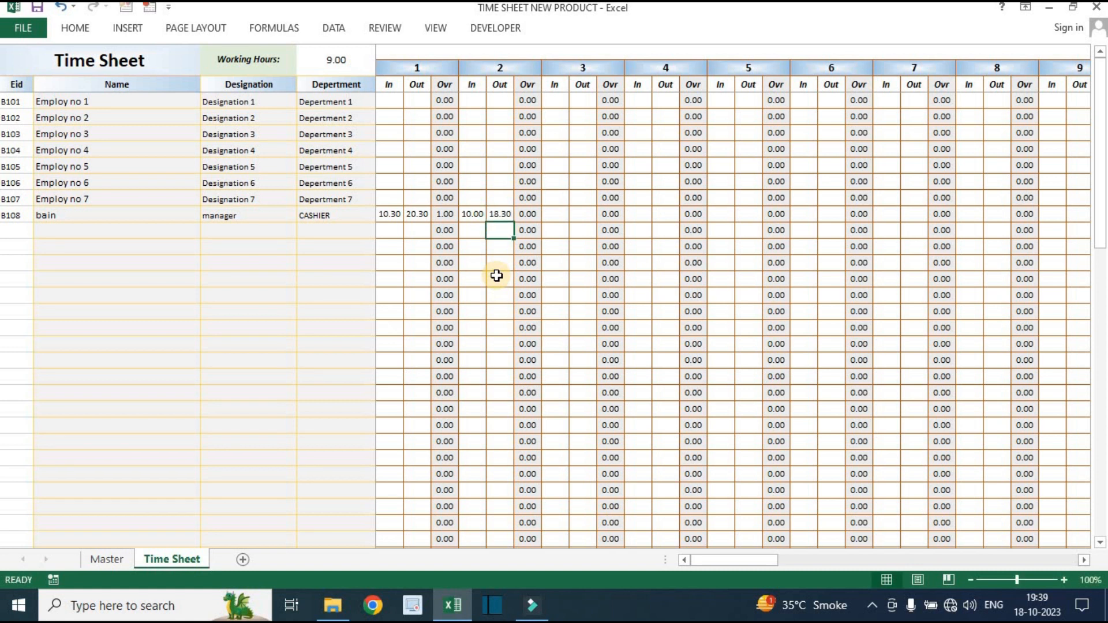
click(529, 215)
click(576, 262)
- Examine the new employee's Worked Hours and Over Time totals beyond day 31
drag(753, 559, 1058, 552)
click(952, 216)
click(1010, 220)
drag(920, 71, 983, 315)
click(975, 404)
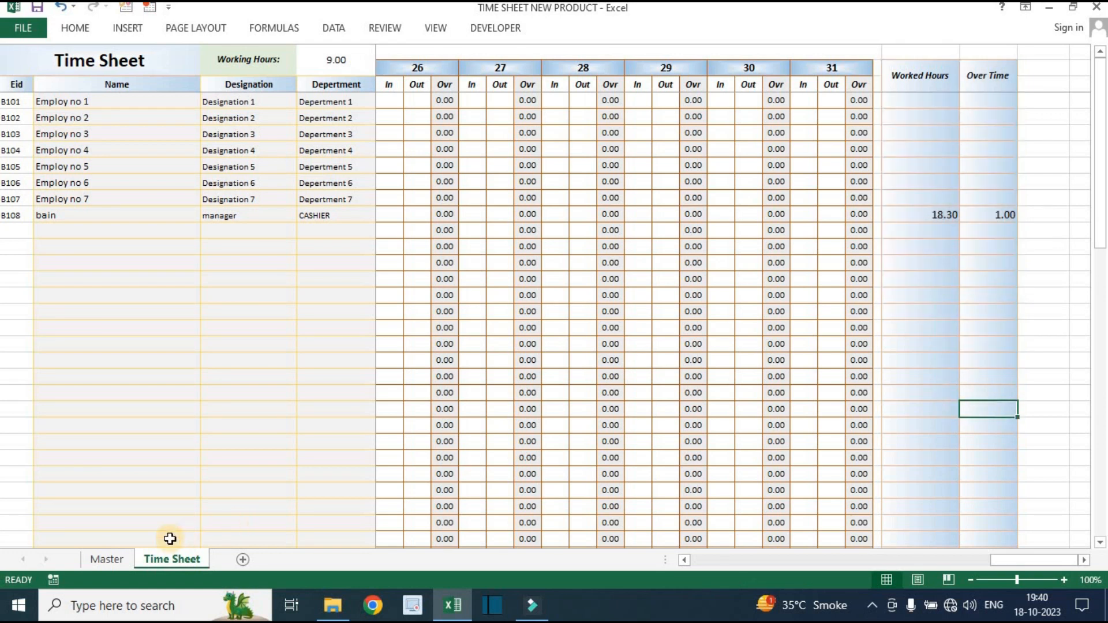
- On the Master sheet, inspect the new employee's hours worked under Working Hours Paid
click(110, 559)
click(257, 440)
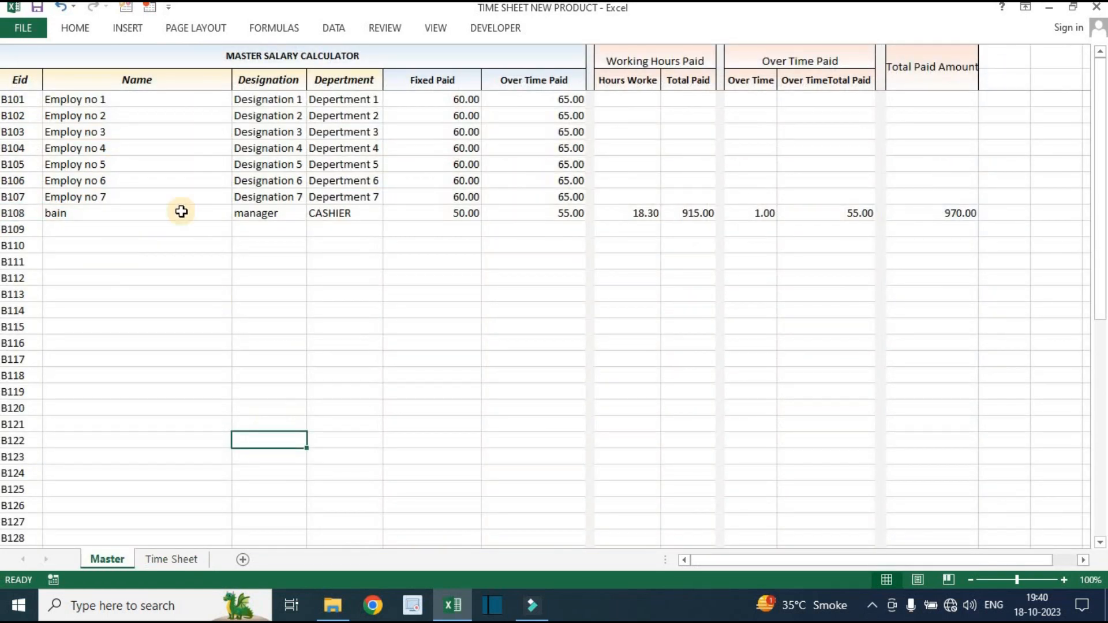
click(632, 212)
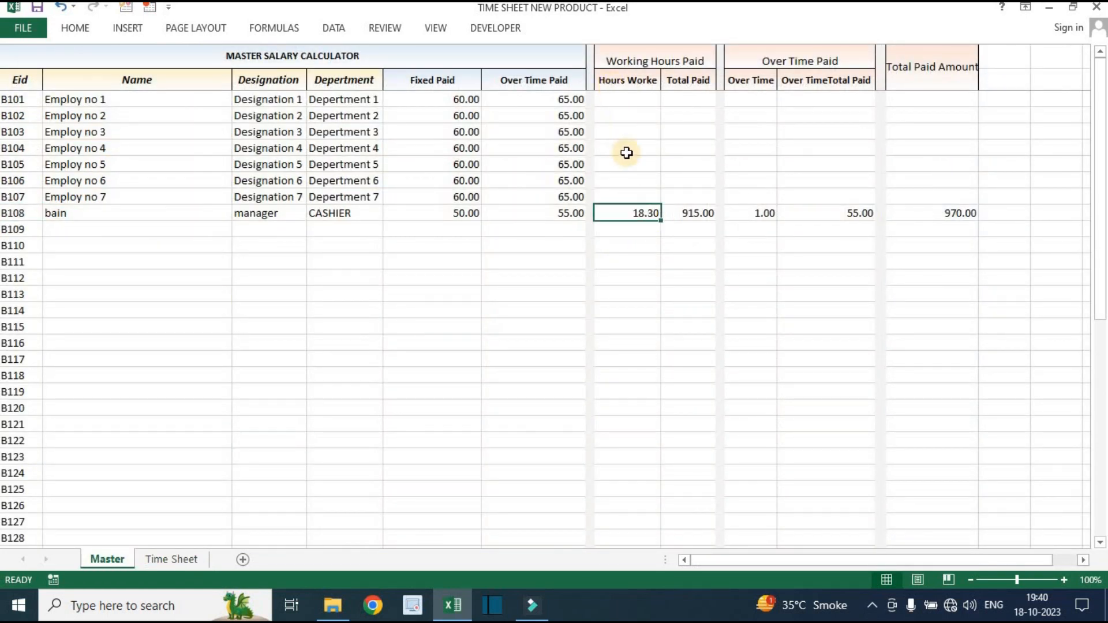
click(637, 229)
click(629, 215)
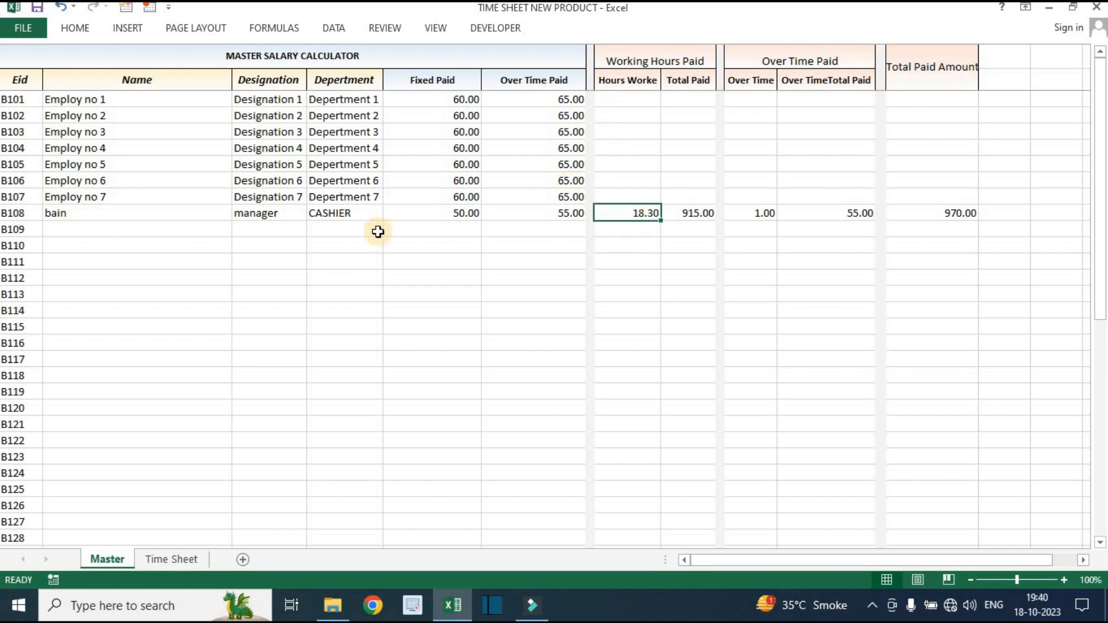
- Inspect the new employee's working-hours Total Paid, Over Time, overtime total paid and Total Paid Amount cells
click(692, 214)
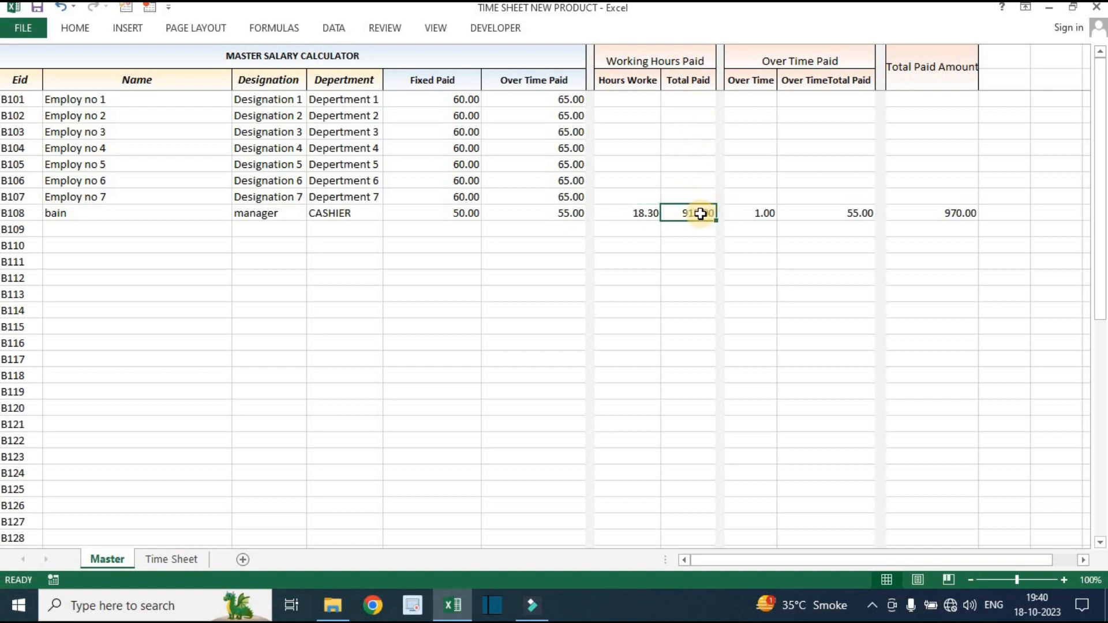
click(762, 213)
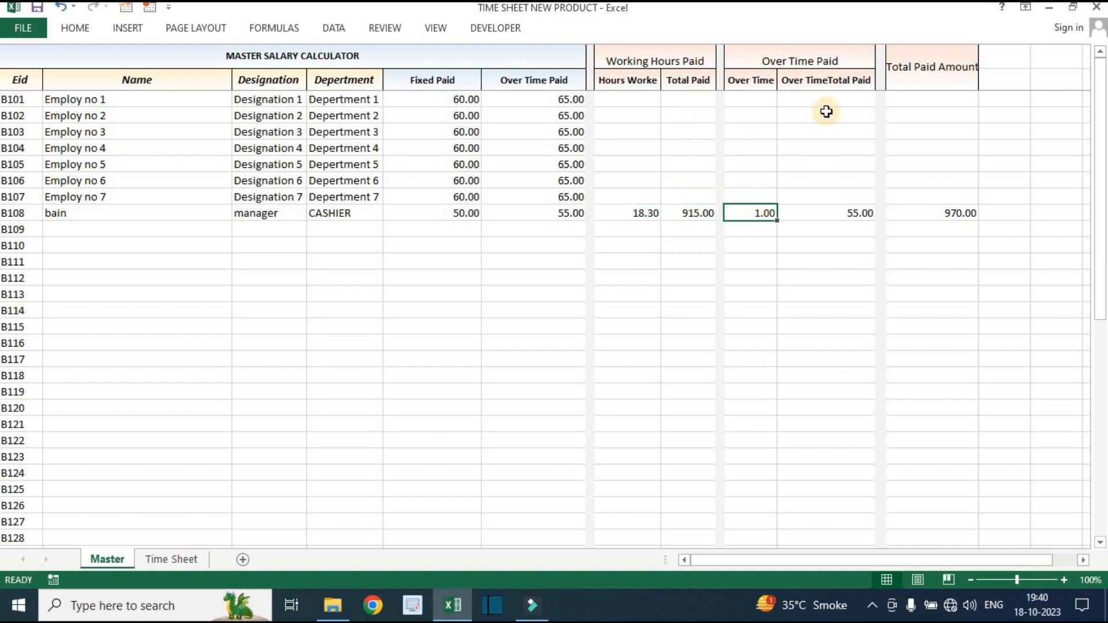
click(851, 218)
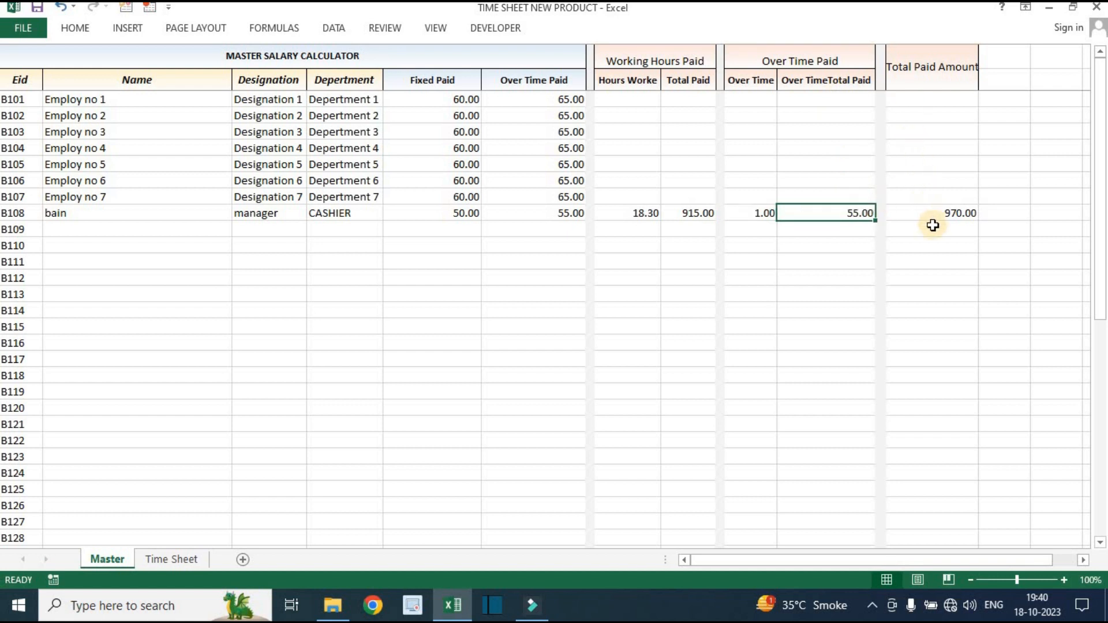
click(946, 211)
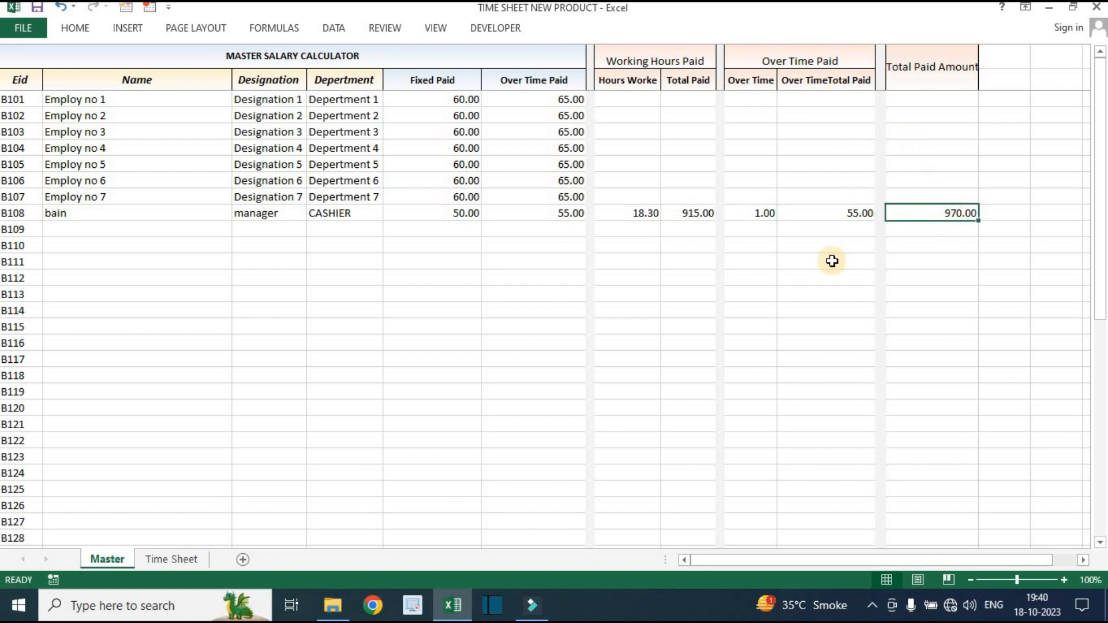
click(532, 328)
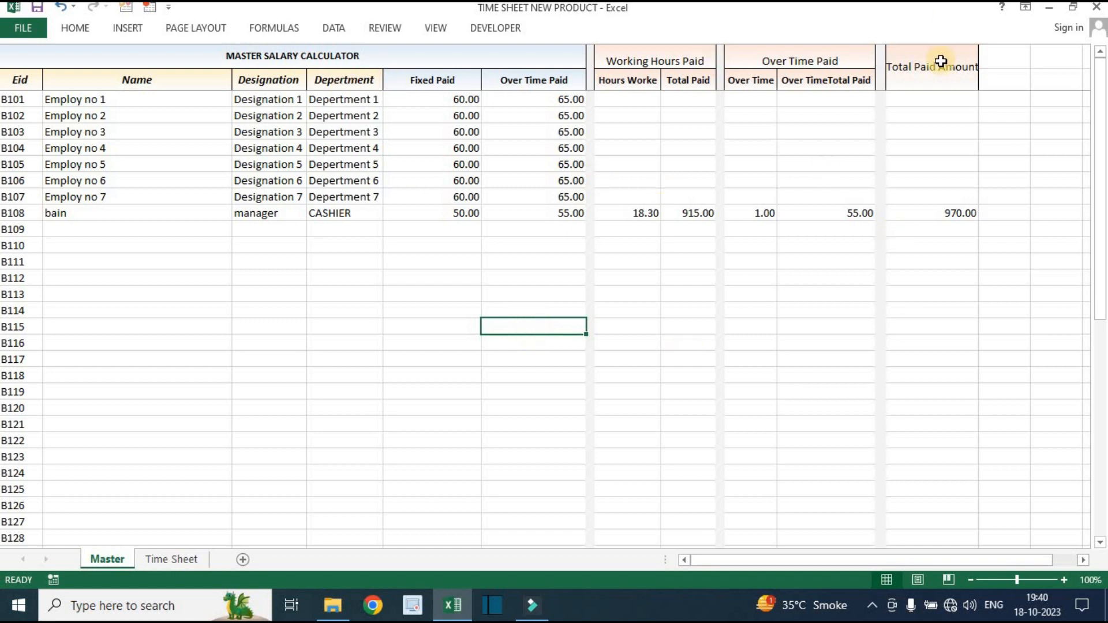
- Review the Time Sheet's employee list and daily In and Out grid alongside the Master sheet's employee details and pay rates
click(189, 561)
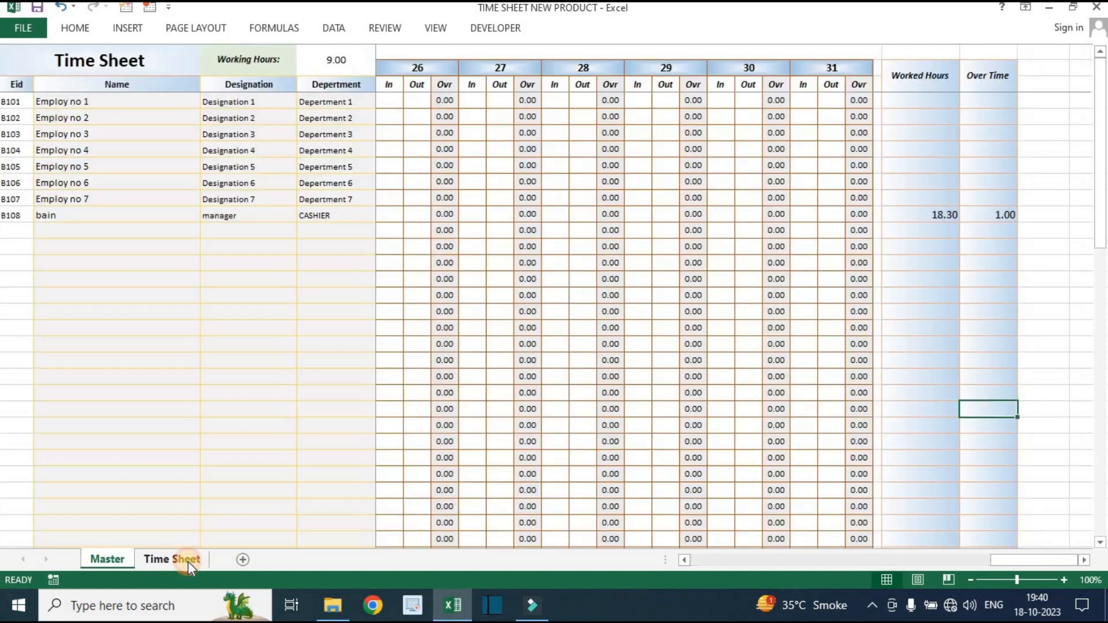
click(289, 400)
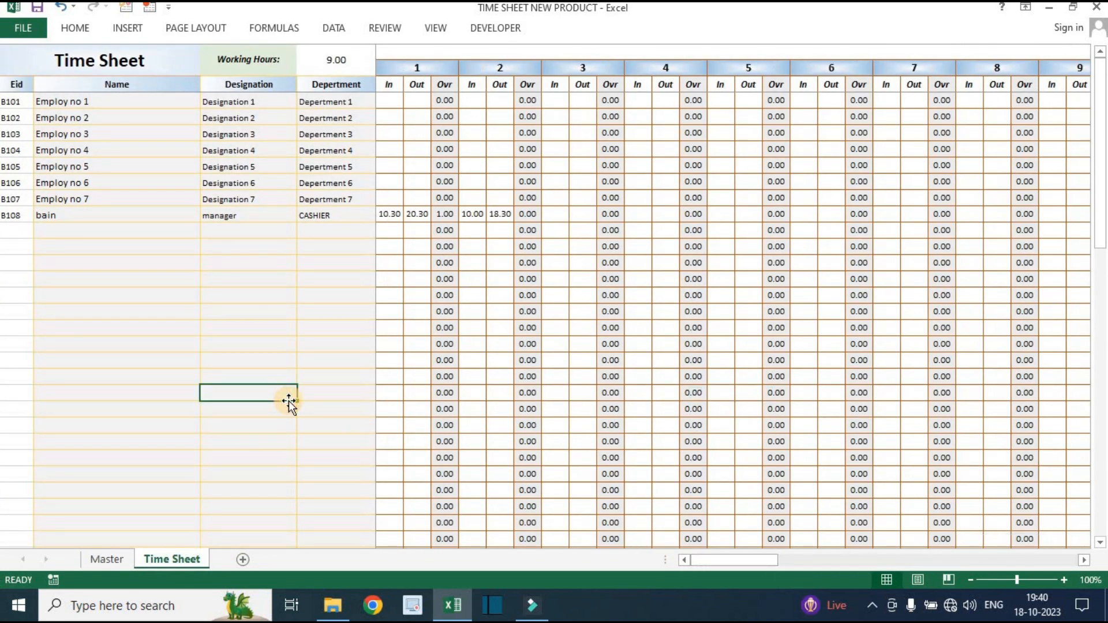
drag(288, 400, 278, 351)
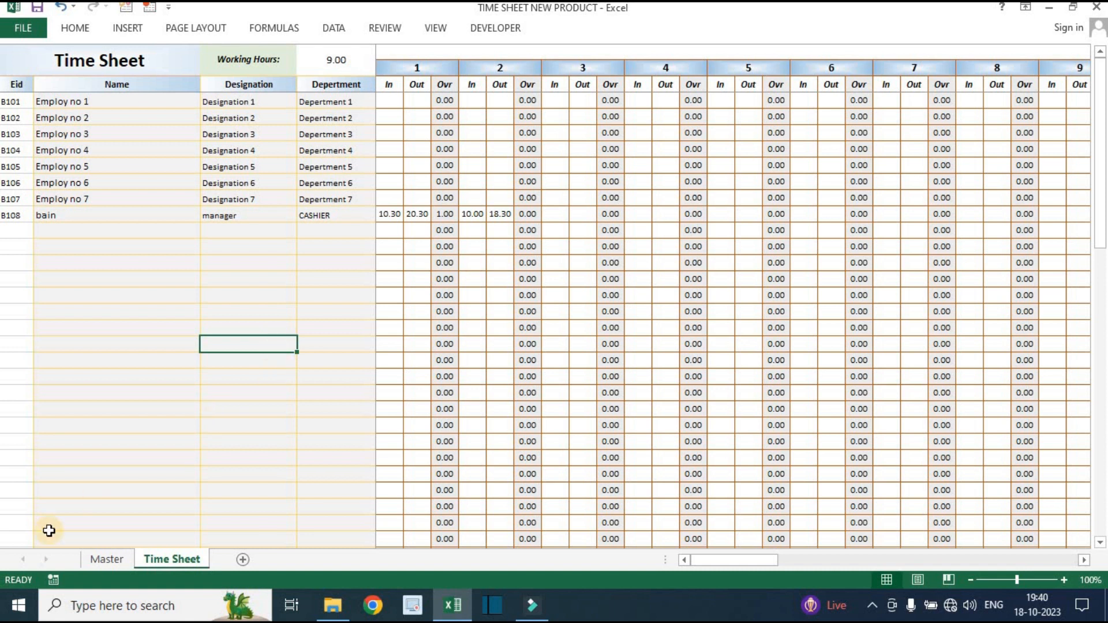
click(101, 559)
drag(18, 99, 507, 452)
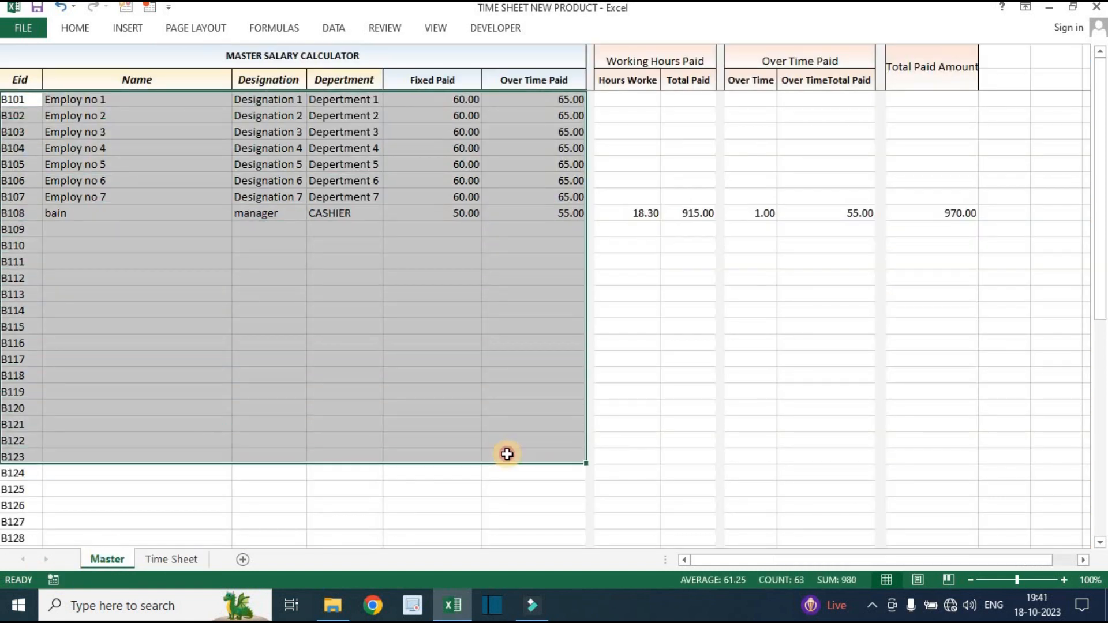
click(384, 362)
click(176, 560)
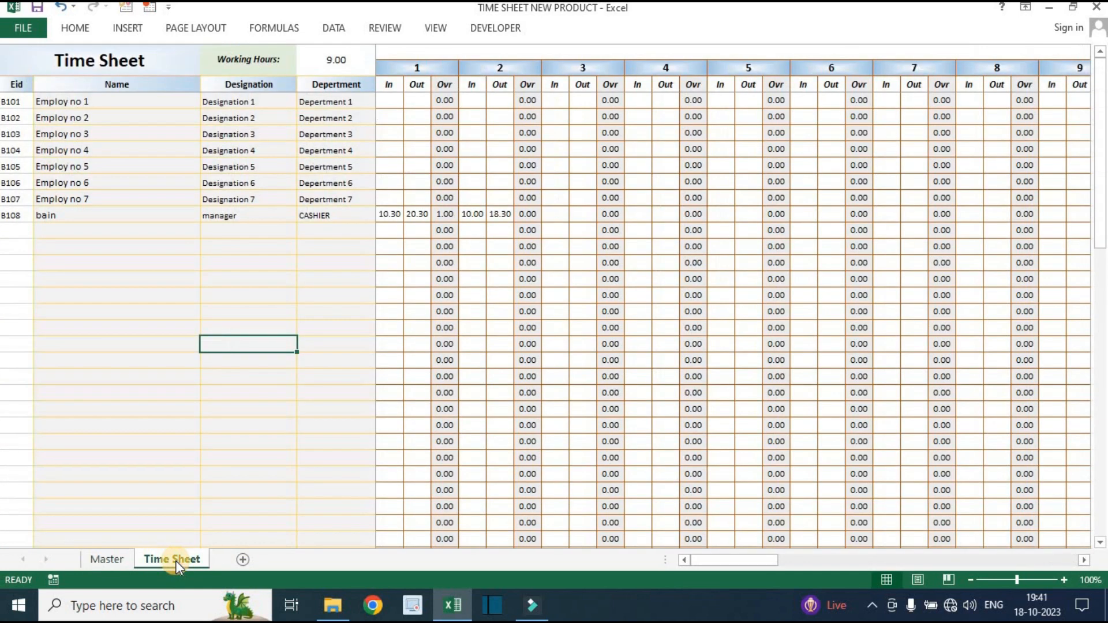
click(21, 100)
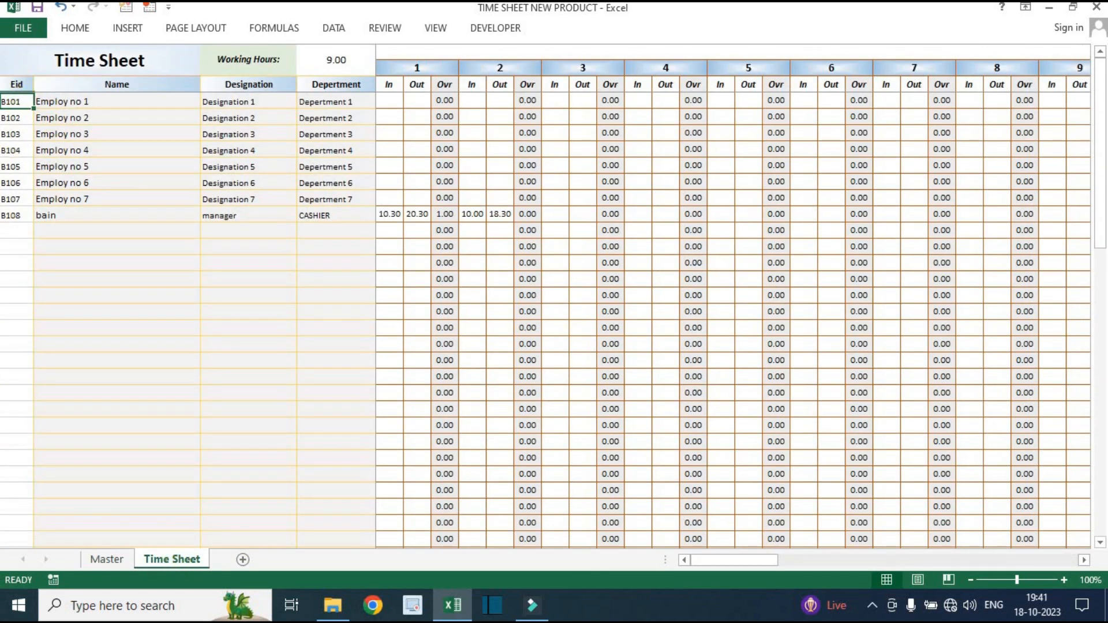
drag(402, 88, 1025, 360)
click(231, 341)
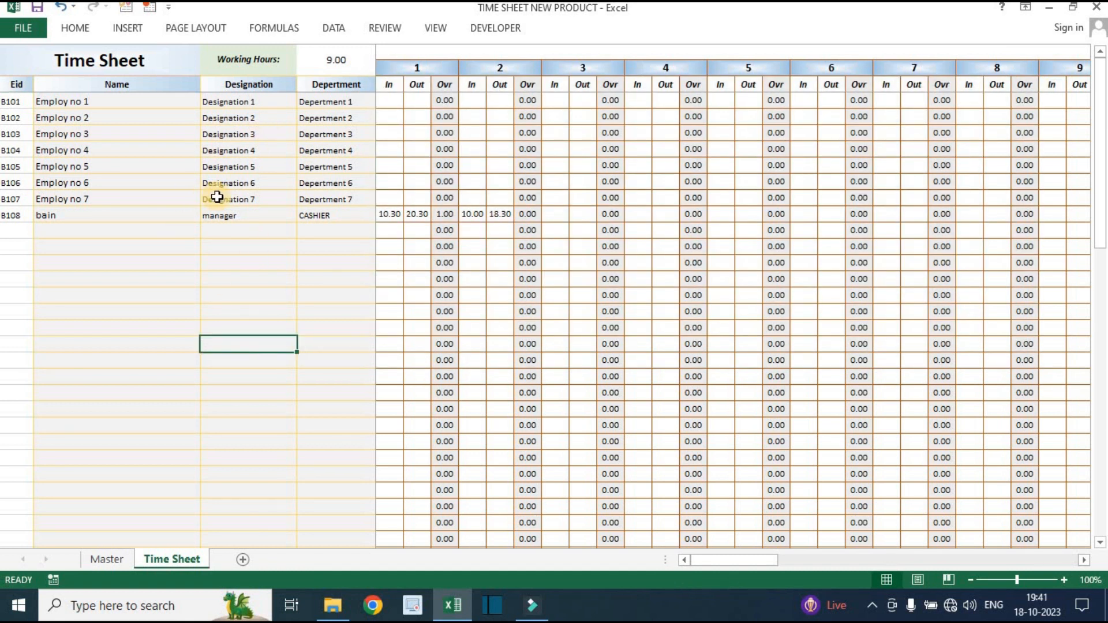
- Close the TIME SHEET NEW PRODUCT workbook, saving its changes, and switch to the EXCEL VIDEO folder in File Explorer
click(157, 277)
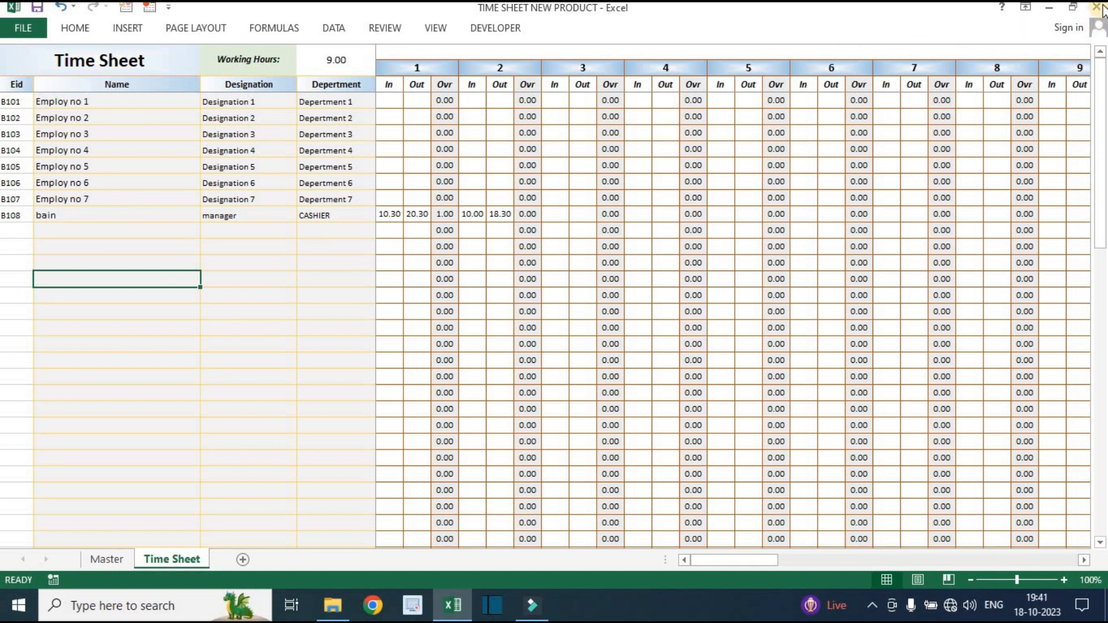
click(487, 318)
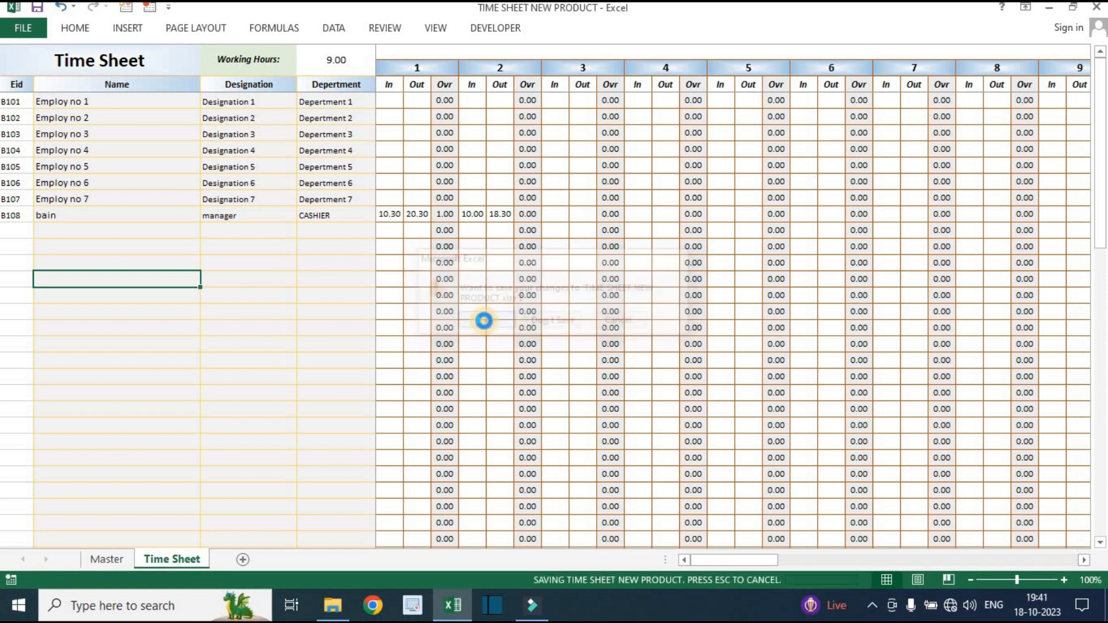
click(832, 52)
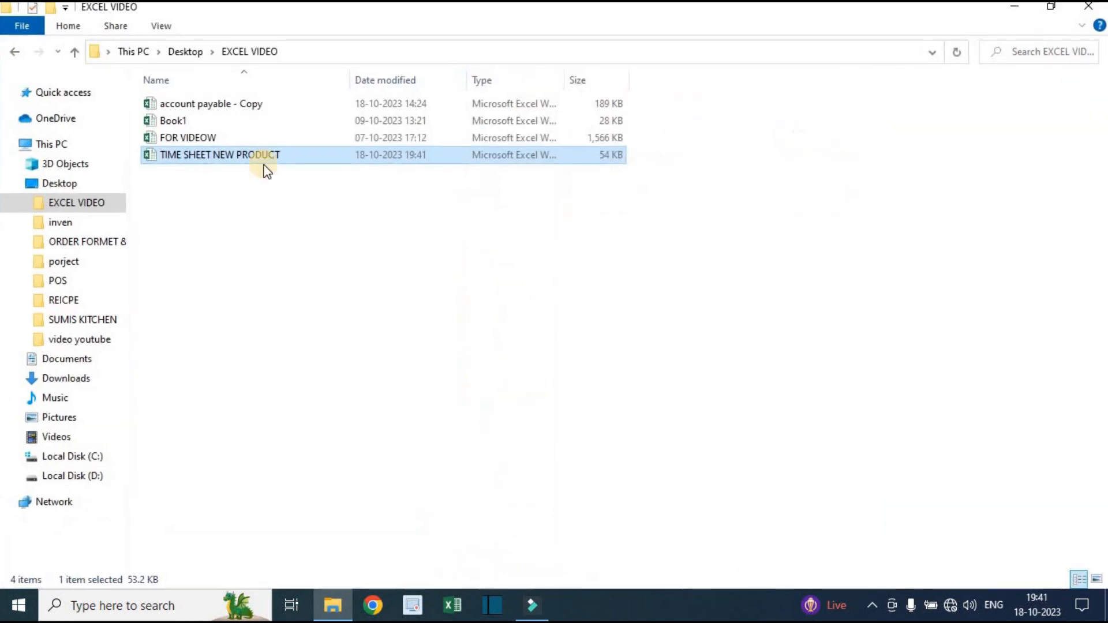
- Duplicate the TIME SHEET NEW PRODUCT file within the EXCEL VIDEO folder
right_click(205, 155)
right_click(242, 268)
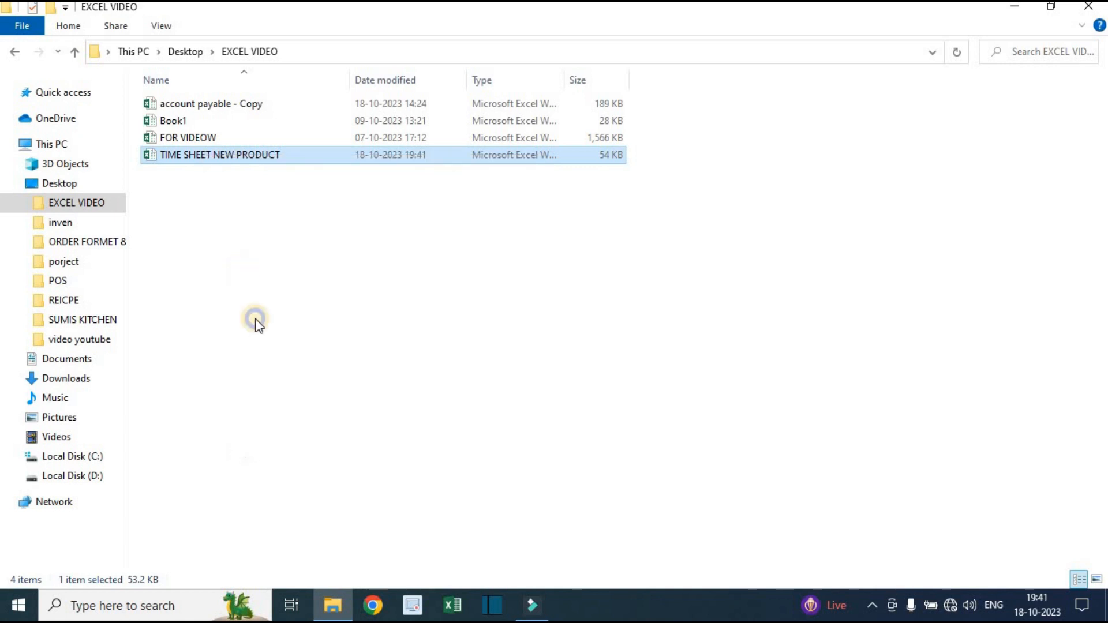
click(281, 381)
drag(279, 157, 280, 218)
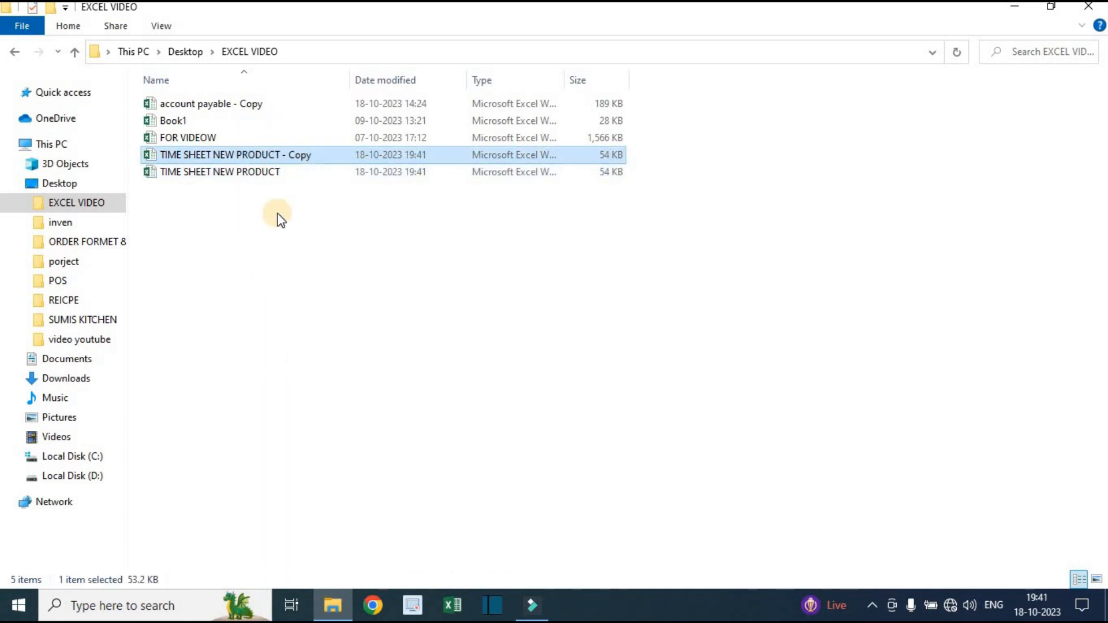
- Rename the copied workbook as TIME SHEET JANUARY
right_click(282, 153)
click(346, 511)
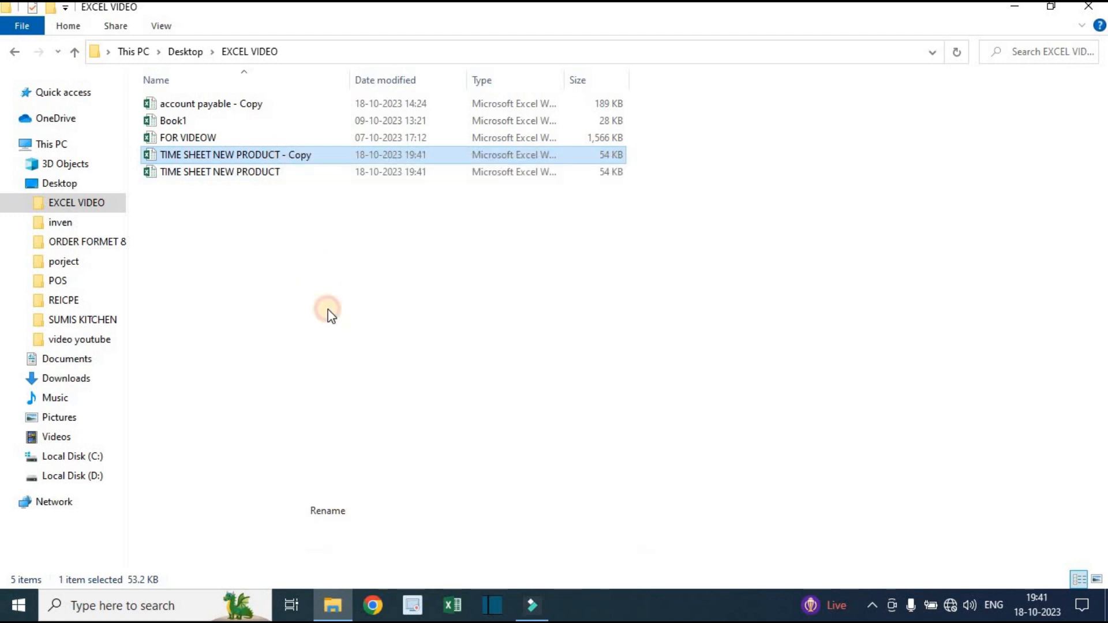
click(316, 156)
key(BackSpace)
key(BackSpace)
key(BackSpace)
key(BackSpace)
key(BackSpace)
key(BackSpace)
key(BackSpace)
key(BackSpace)
key(BackSpace)
key(BackSpace)
key(BackSpace)
key(BackSpace)
key(BackSpace)
key(BackSpace)
key(BackSpace)
key(BackSpace)
key(BackSpace)
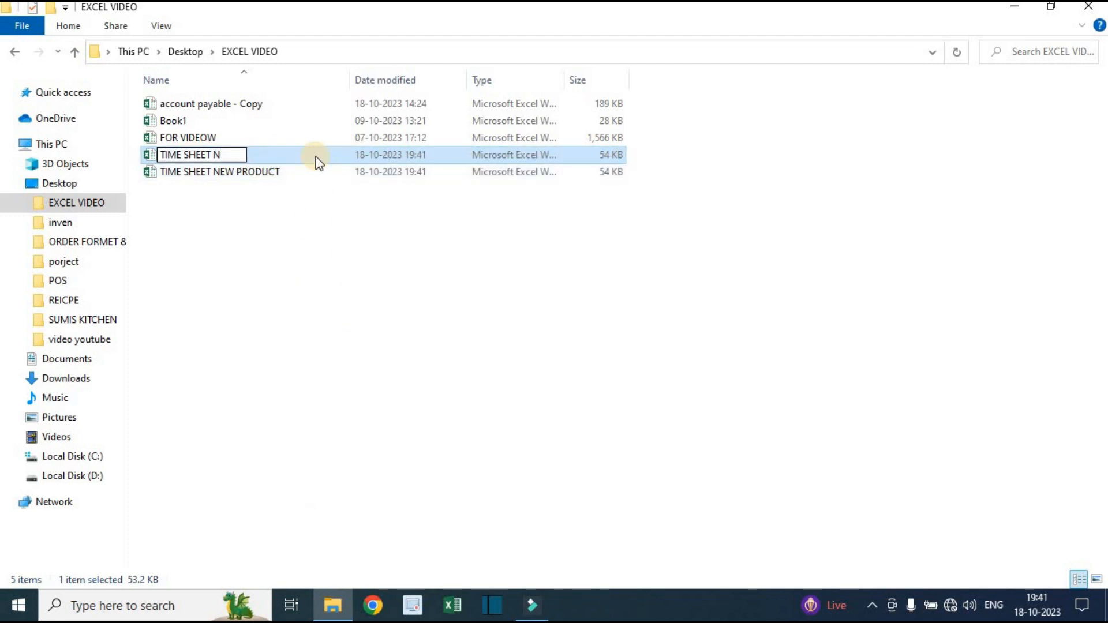
key(BackSpace)
key(BackSpace)
text(JANUARY)
key(Return)
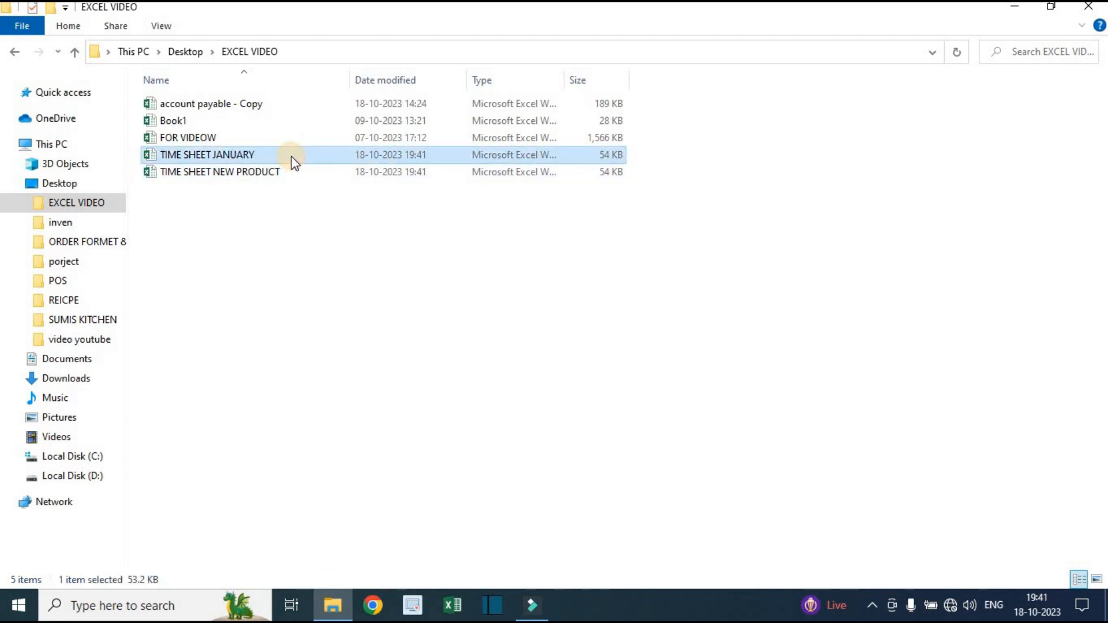
- Try duplicating TIME SHEET JANUARY, and remove the January file from the folder
key(ctrl+c)
key(ctrl+v)
right_click(285, 151)
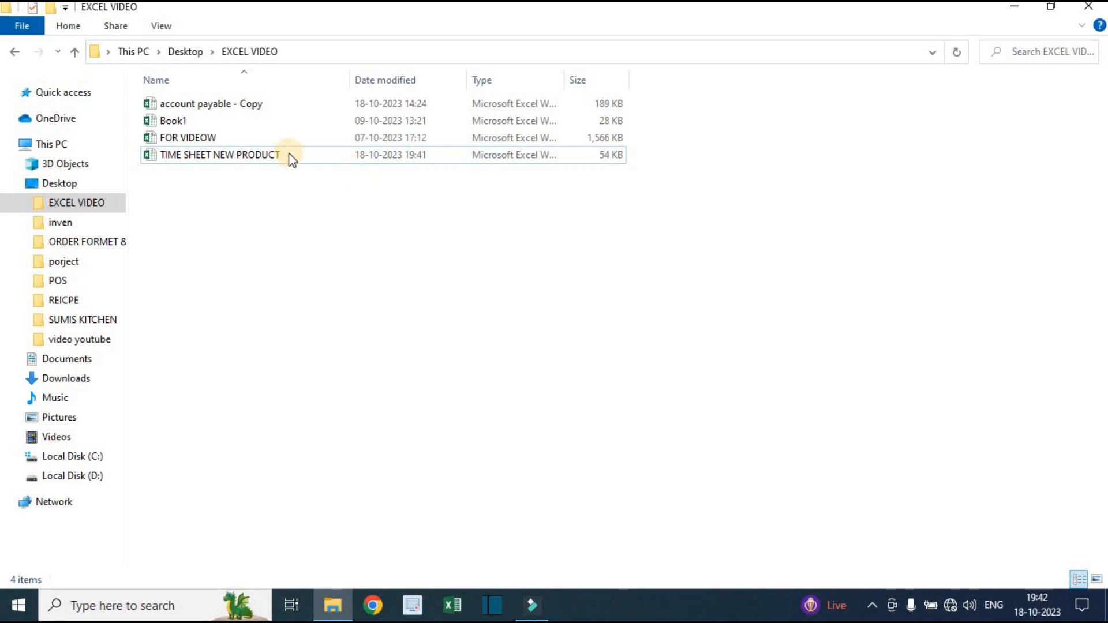
- Reopen the TIME SHEET NEW PRODUCT workbook in Excel and maximize its window
click(271, 152)
double_click(271, 152)
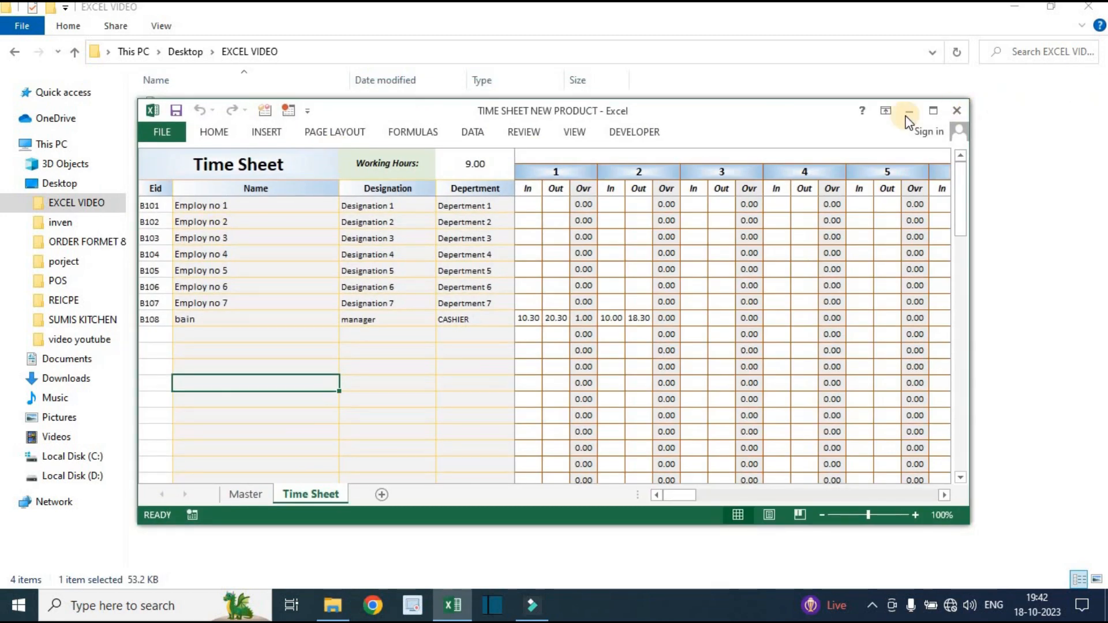
click(935, 114)
- Look over the Time Sheet's day 1 and day 2 entry cells, and return to the Master salary calculator
drag(390, 101, 416, 136)
drag(472, 101, 477, 161)
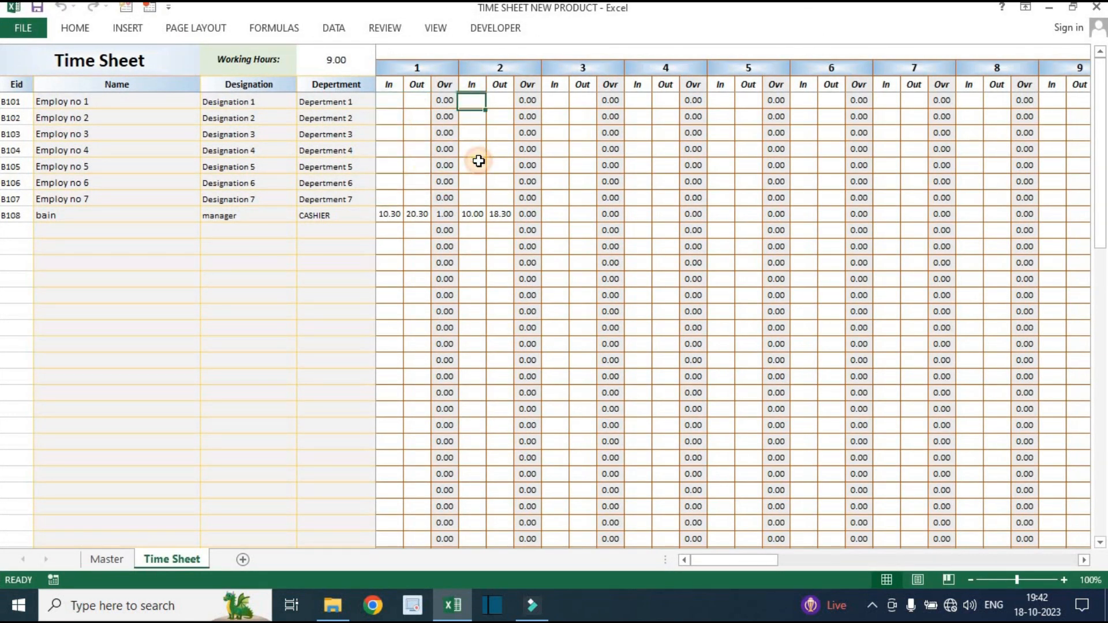
click(416, 229)
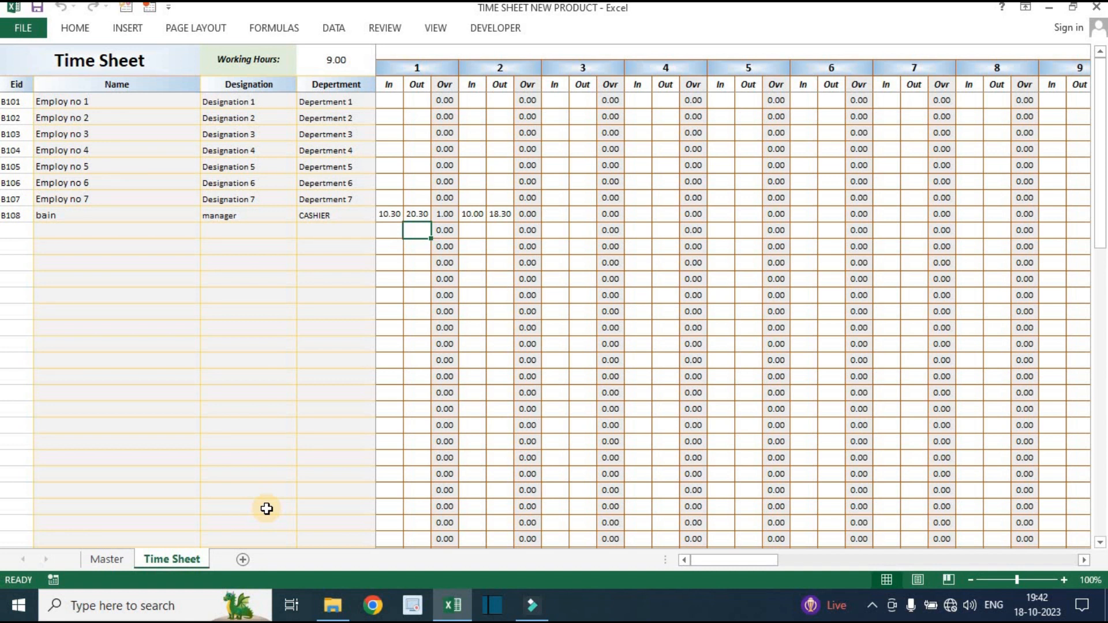
click(104, 559)
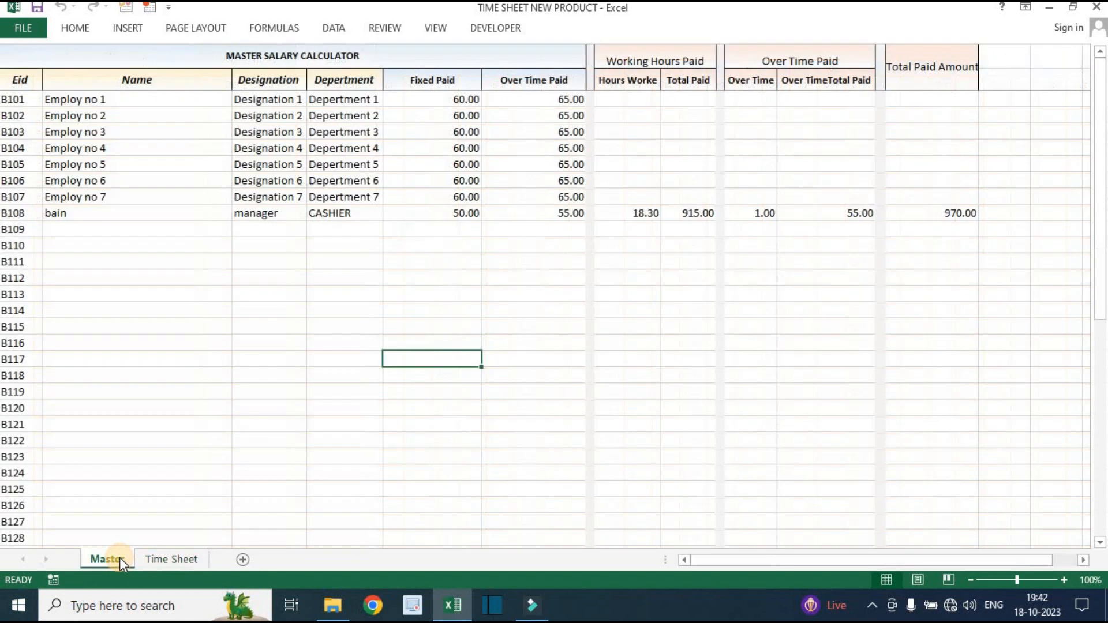
click(295, 441)
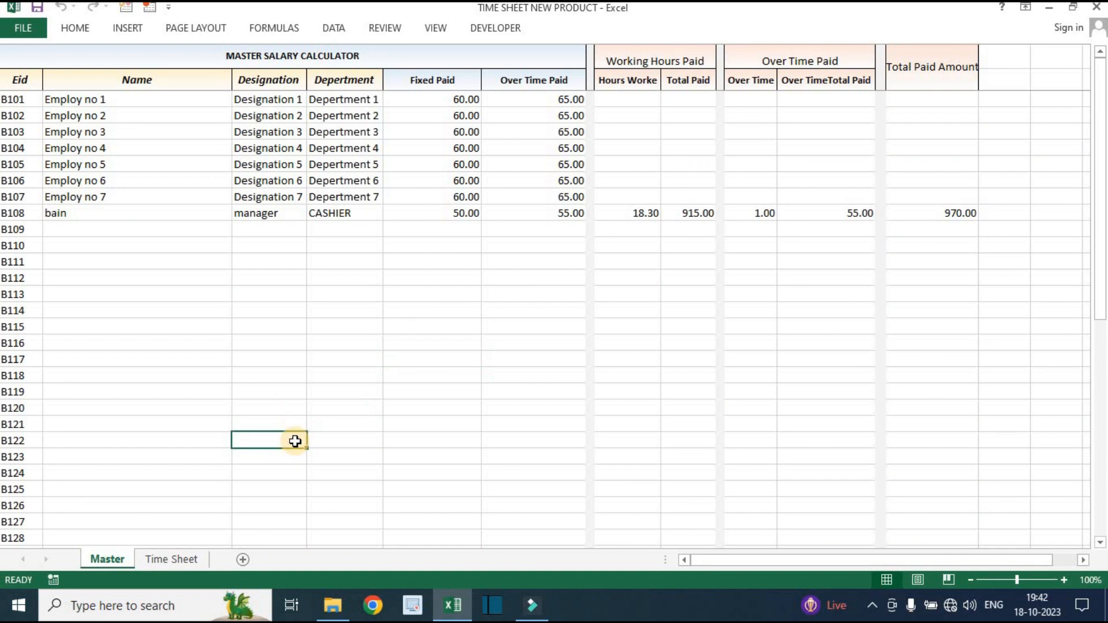